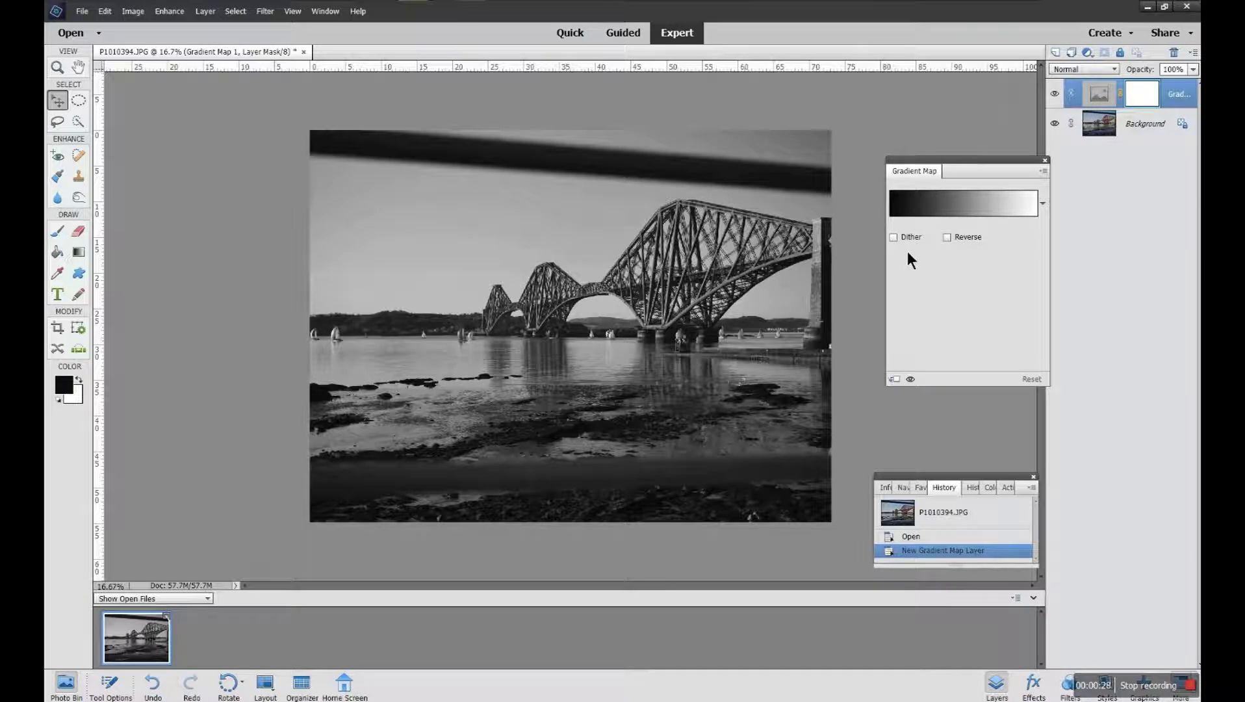
# Enable dithering on the gradient map adjustment layer
pyautogui.click(893, 237)
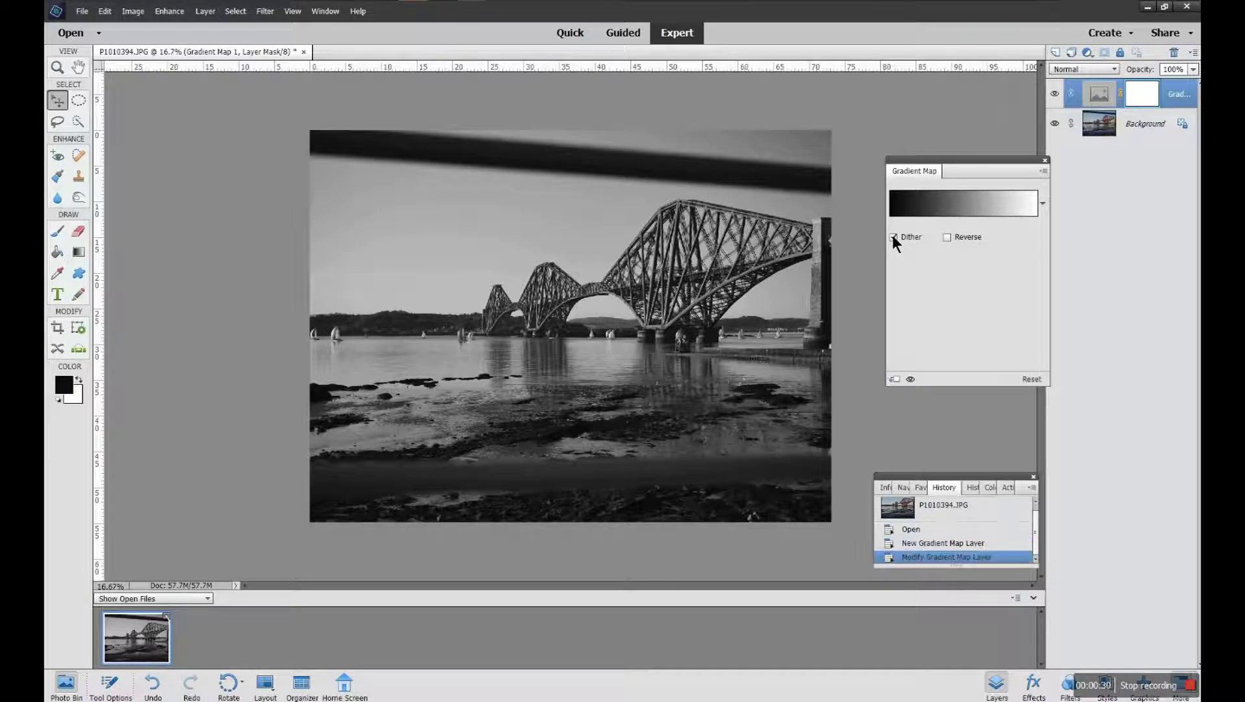
pyautogui.click(893, 236)
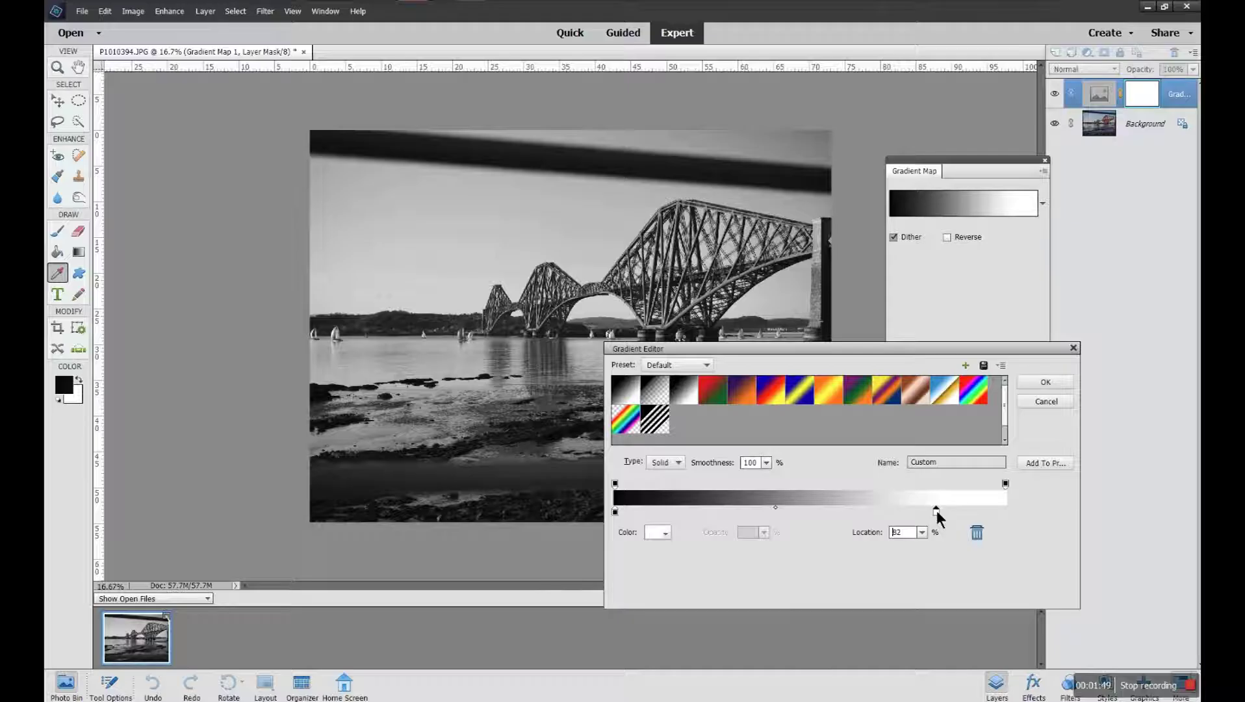
# Reposition the gradient's white colour stops so that the end stop is at 100% and the inner white stop at 83%
pyautogui.click(936, 511)
pyautogui.moveTo(936, 511); pyautogui.dragTo(1010, 507)
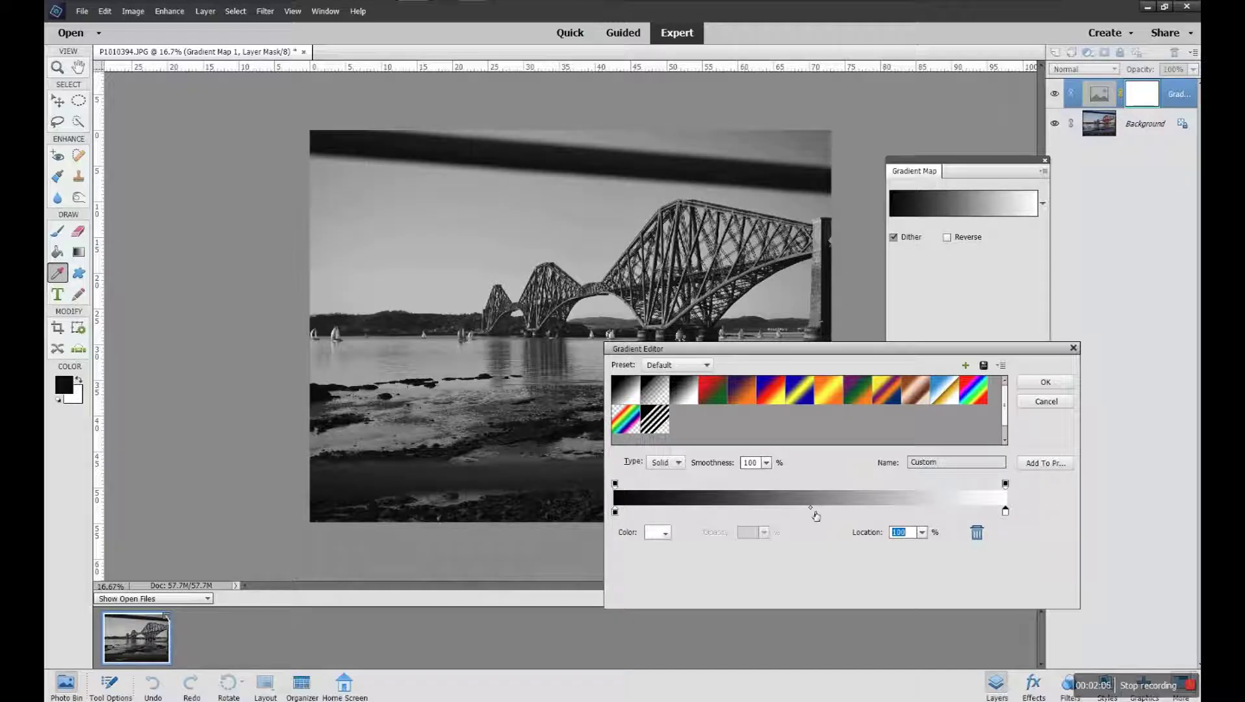
pyautogui.moveTo(816, 513); pyautogui.dragTo(882, 513)
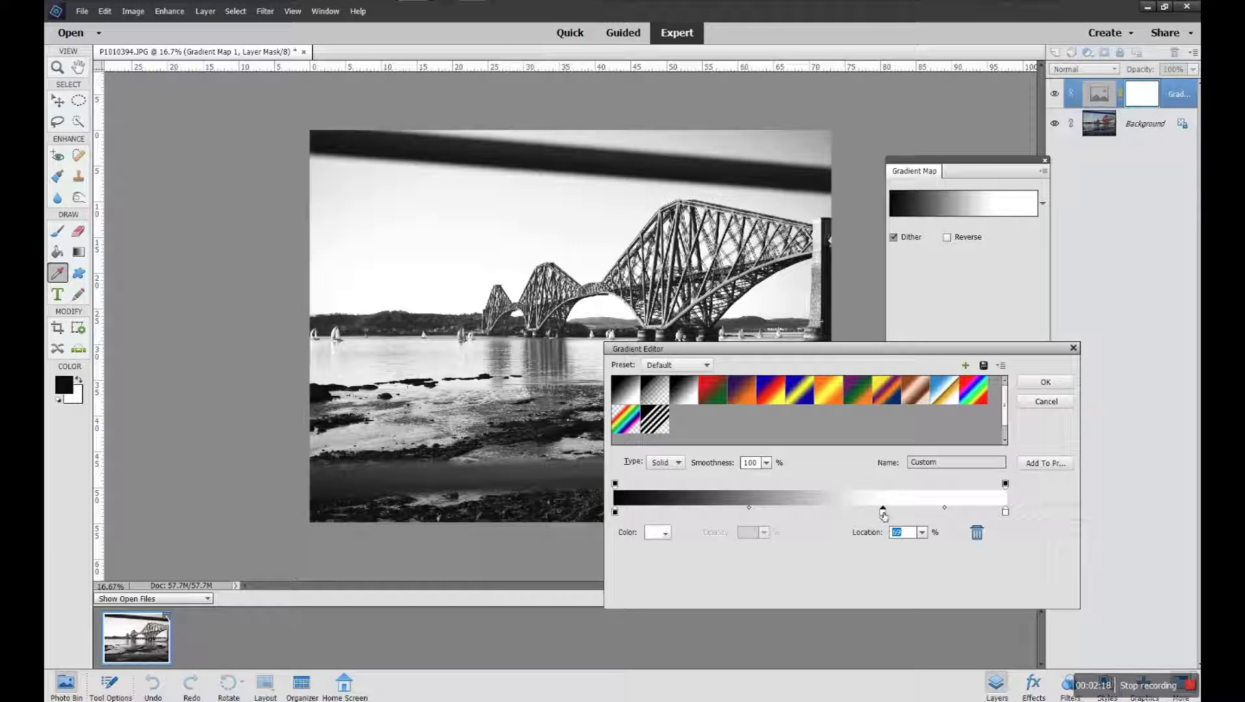
pyautogui.moveTo(882, 514); pyautogui.dragTo(916, 511)
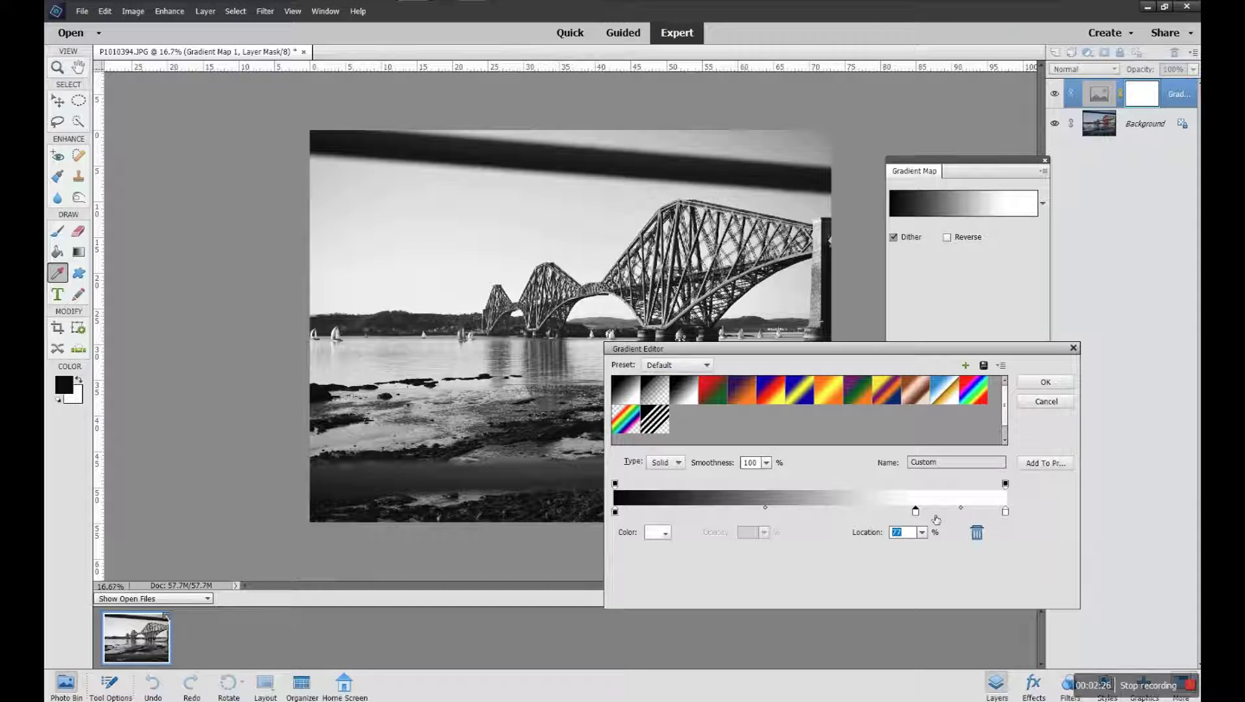
pyautogui.moveTo(917, 511); pyautogui.dragTo(955, 511)
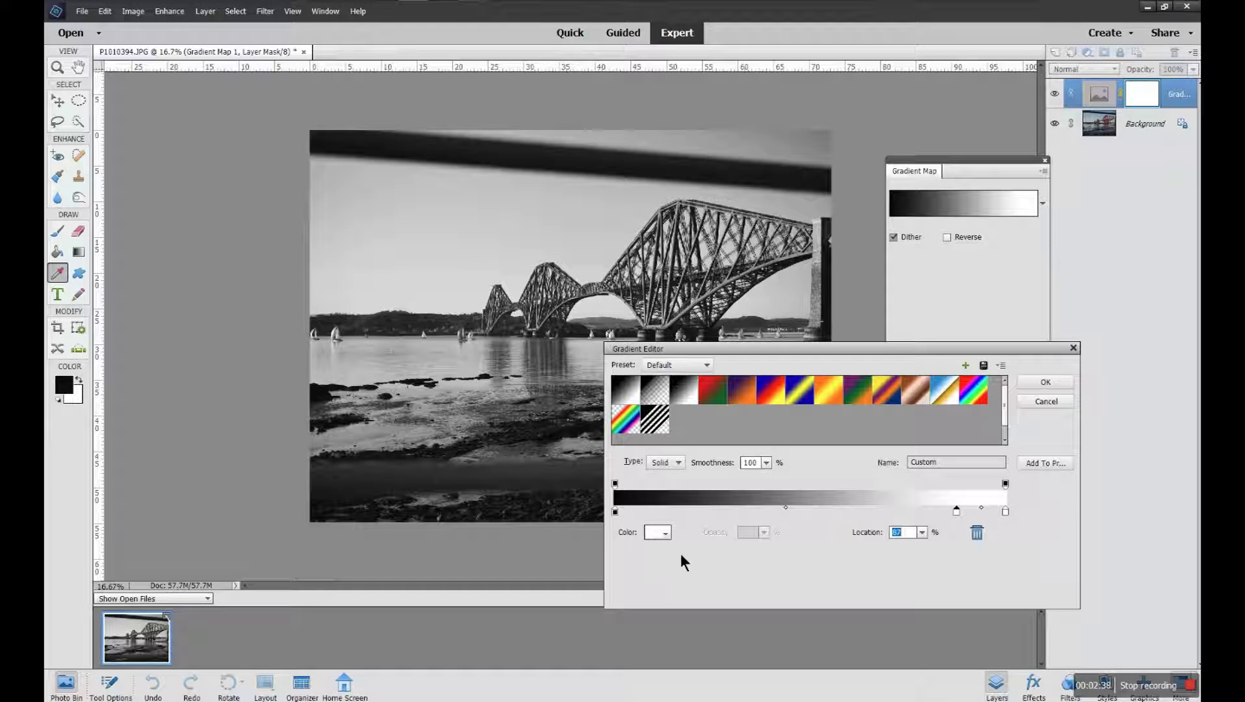
pyautogui.click(615, 513)
pyautogui.moveTo(958, 516)
pyautogui.mouseDown()
pyautogui.moveTo(980, 509)
pyautogui.moveTo(939, 514)
pyautogui.mouseUp()
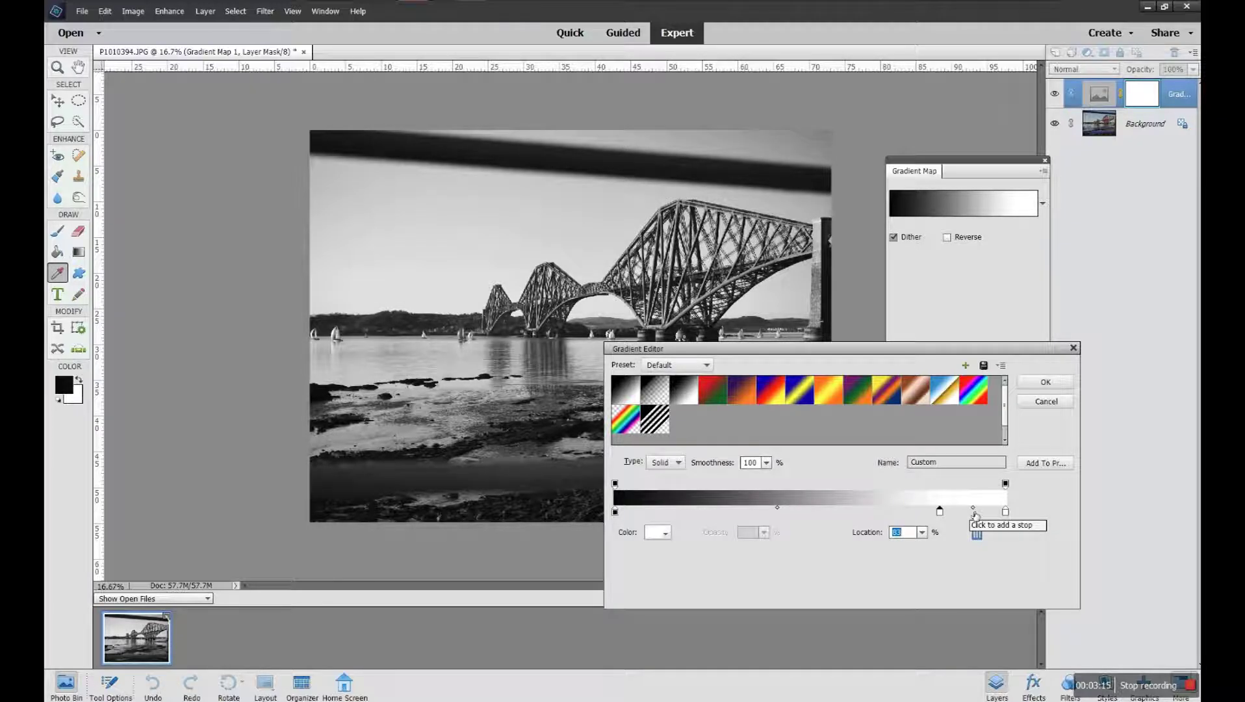
# Shift the midpoint between the black stop and the inner white stop to 60%
pyautogui.click(777, 508)
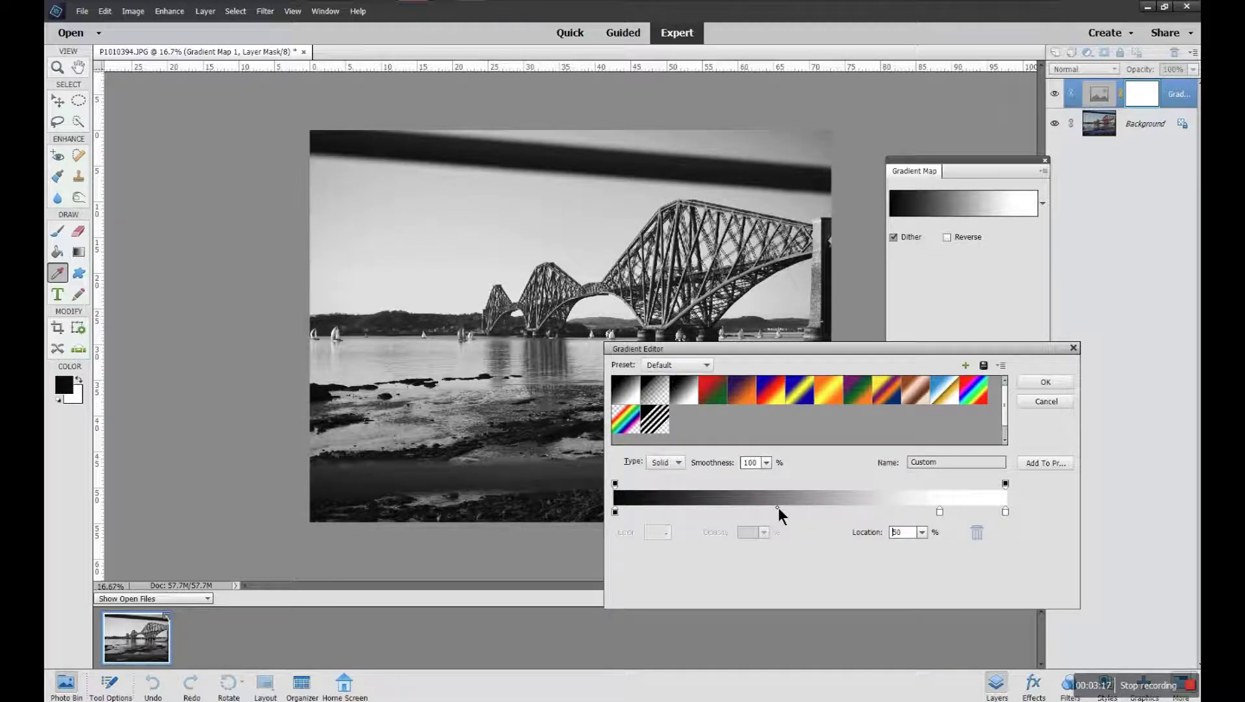
pyautogui.moveTo(778, 508); pyautogui.dragTo(810, 509)
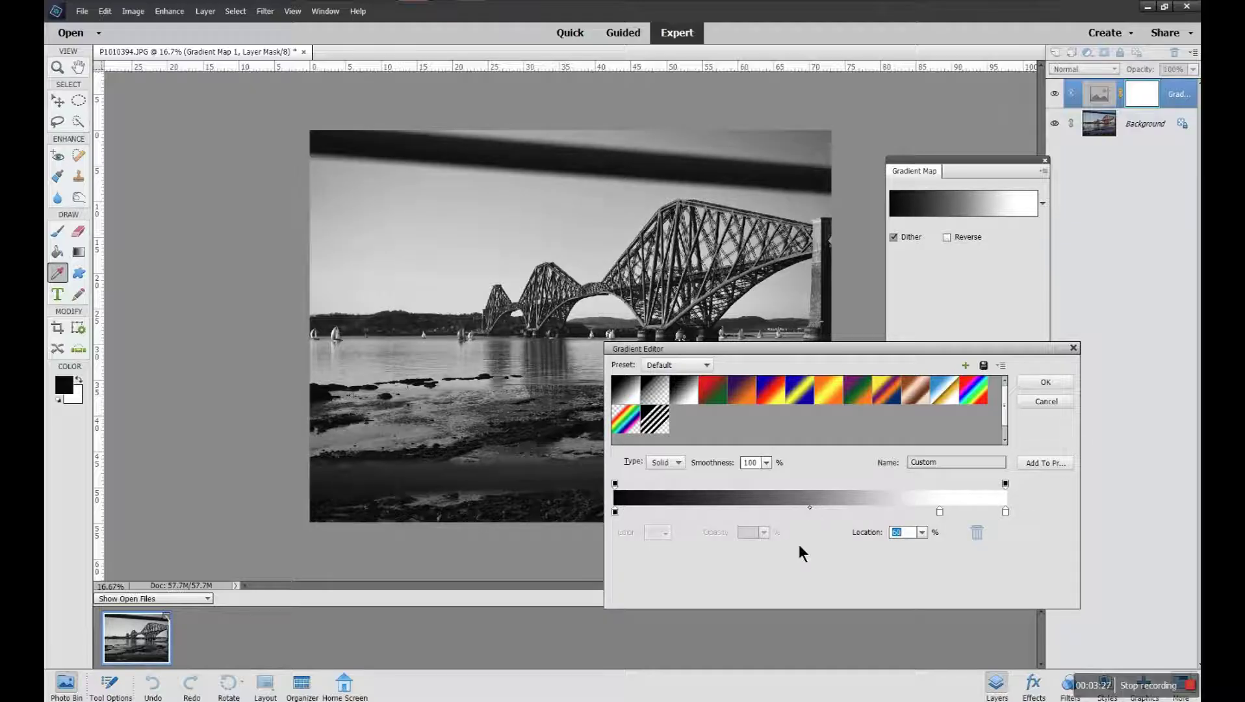
pyautogui.moveTo(1005, 512)
pyautogui.mouseDown()
pyautogui.moveTo(992, 511)
pyautogui.moveTo(1005, 513)
pyautogui.mouseUp()
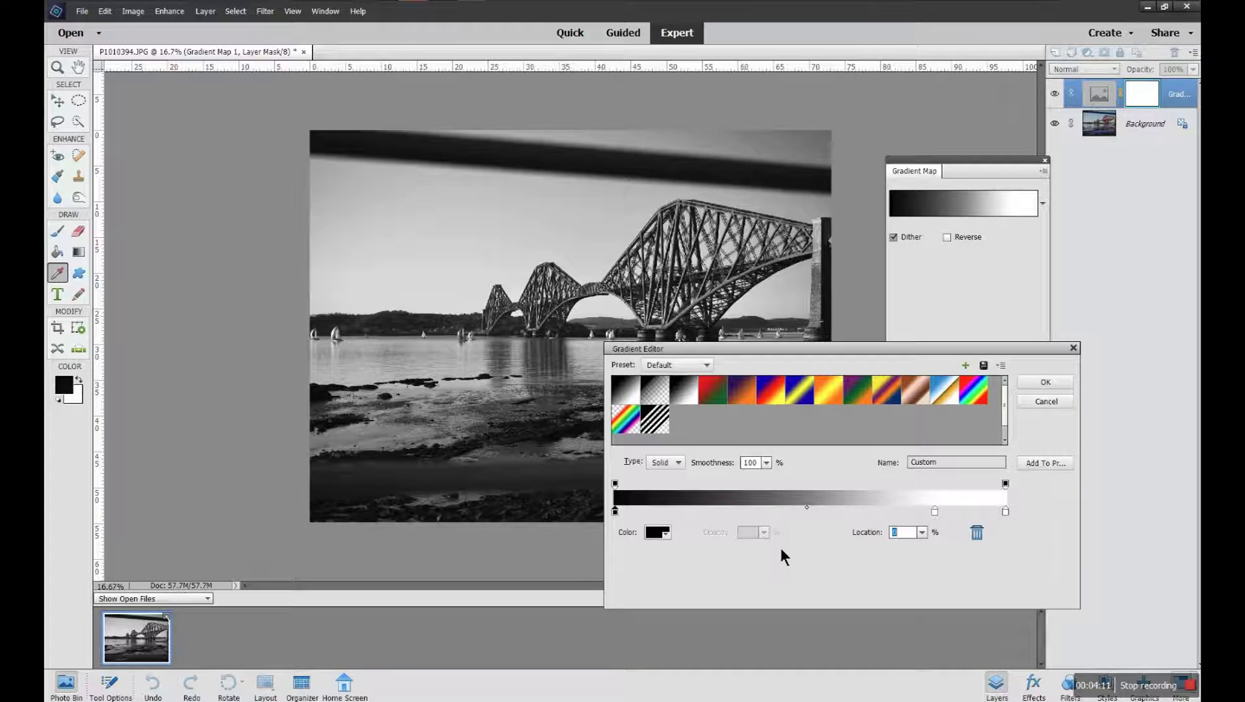
# Change the colour of the gradient's black stop at 0% to red, e81515
pyautogui.click(649, 537)
pyautogui.click(909, 196)
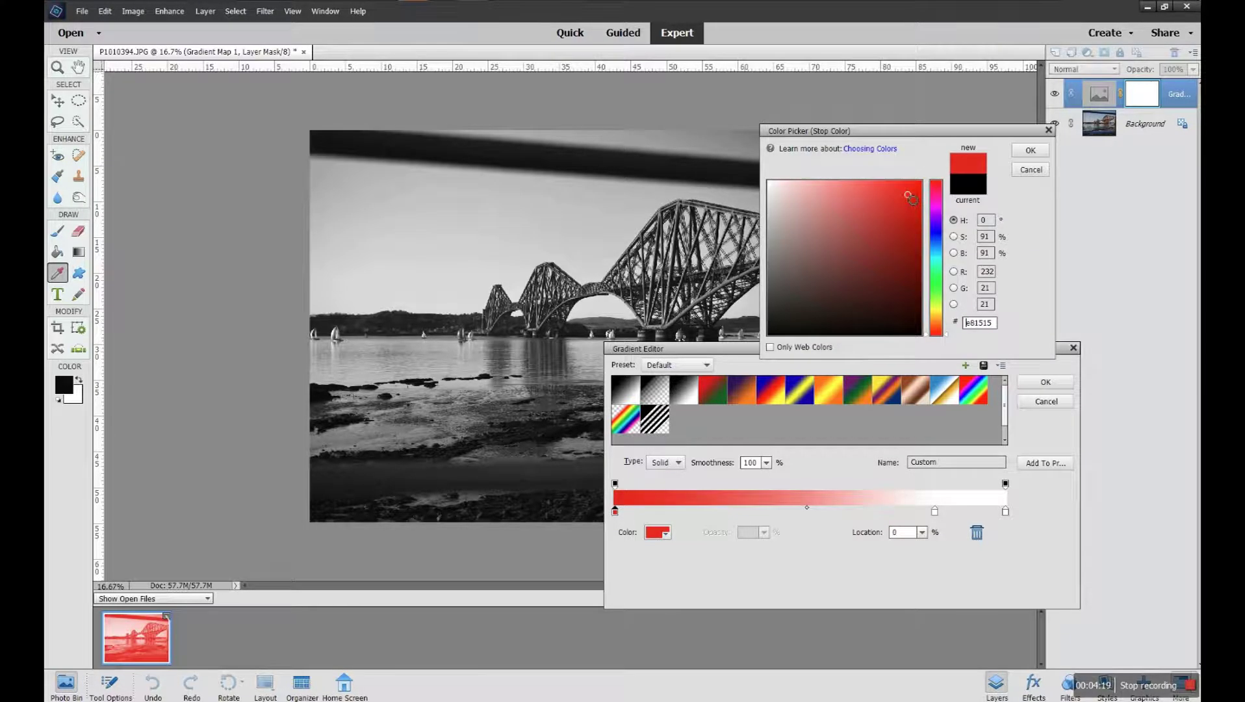
pyautogui.click(1031, 151)
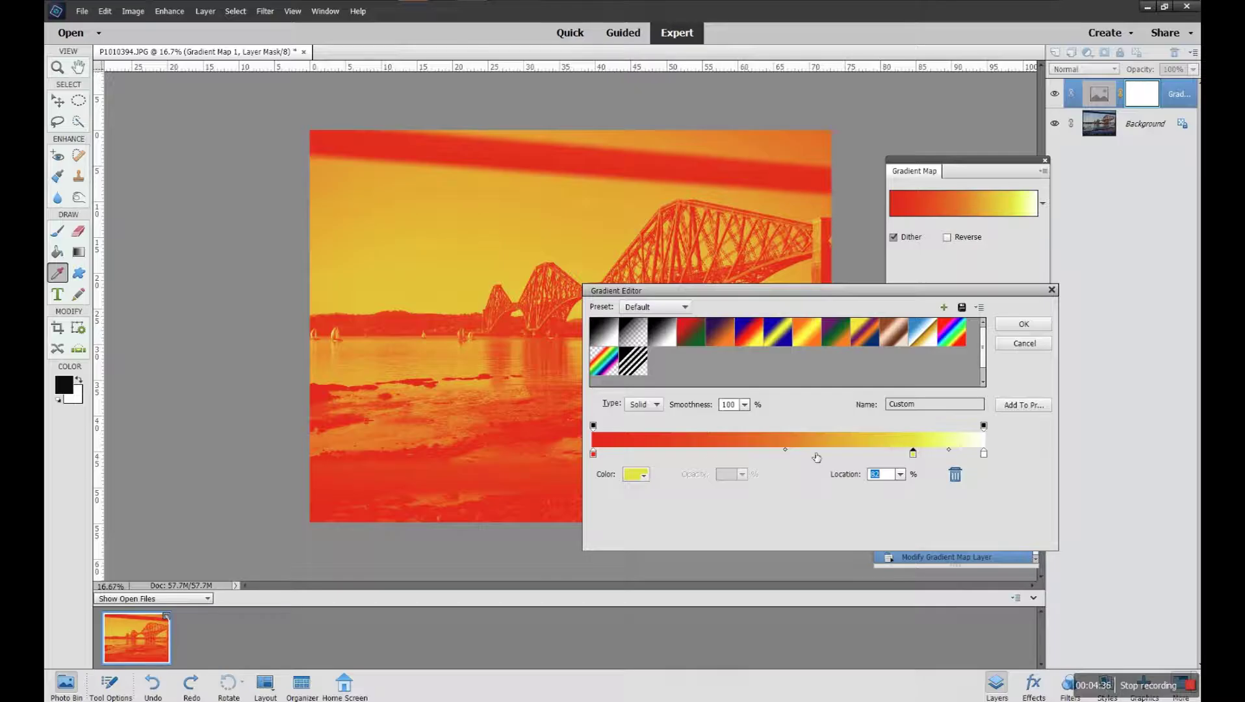
# Move the gradient's yellow stop to 76% and delete that stop
pyautogui.moveTo(902, 453)
pyautogui.mouseDown()
pyautogui.moveTo(838, 453)
pyautogui.moveTo(890, 452)
pyautogui.mouseUp()
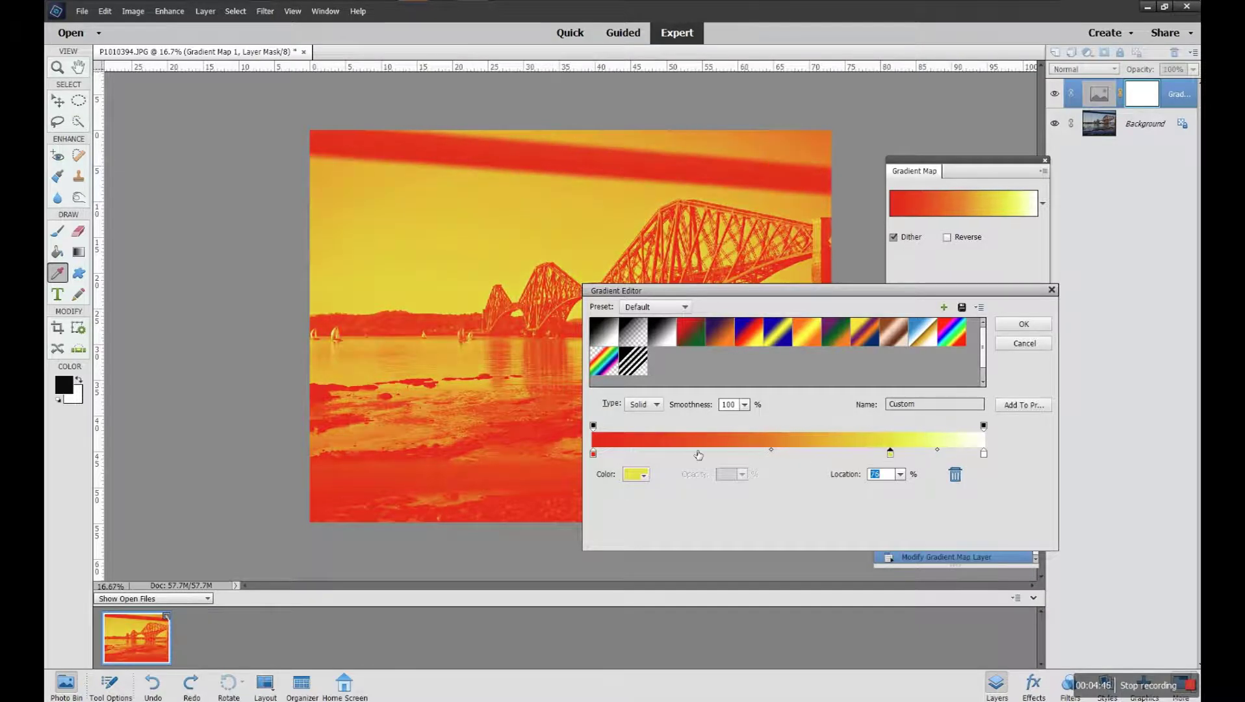
pyautogui.moveTo(593, 453)
pyautogui.mouseDown()
pyautogui.moveTo(613, 455)
pyautogui.moveTo(593, 454)
pyautogui.mouseUp()
pyautogui.moveTo(889, 454)
pyautogui.mouseDown()
pyautogui.moveTo(870, 452)
pyautogui.moveTo(889, 453)
pyautogui.mouseUp()
pyautogui.click(960, 474)
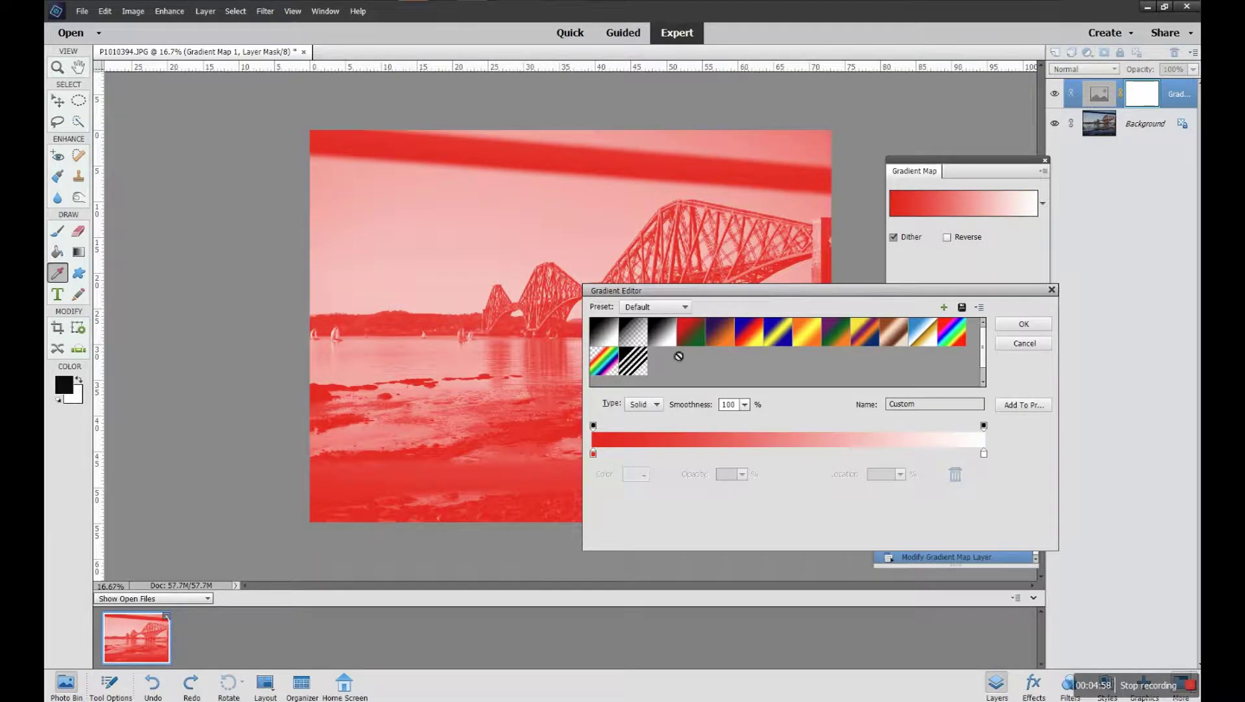
# Try the default presets Blue, Red, Yellow, then Violet, Green, Orange and Transparent Rainbow, and return to Foreground to Background
pyautogui.click(599, 339)
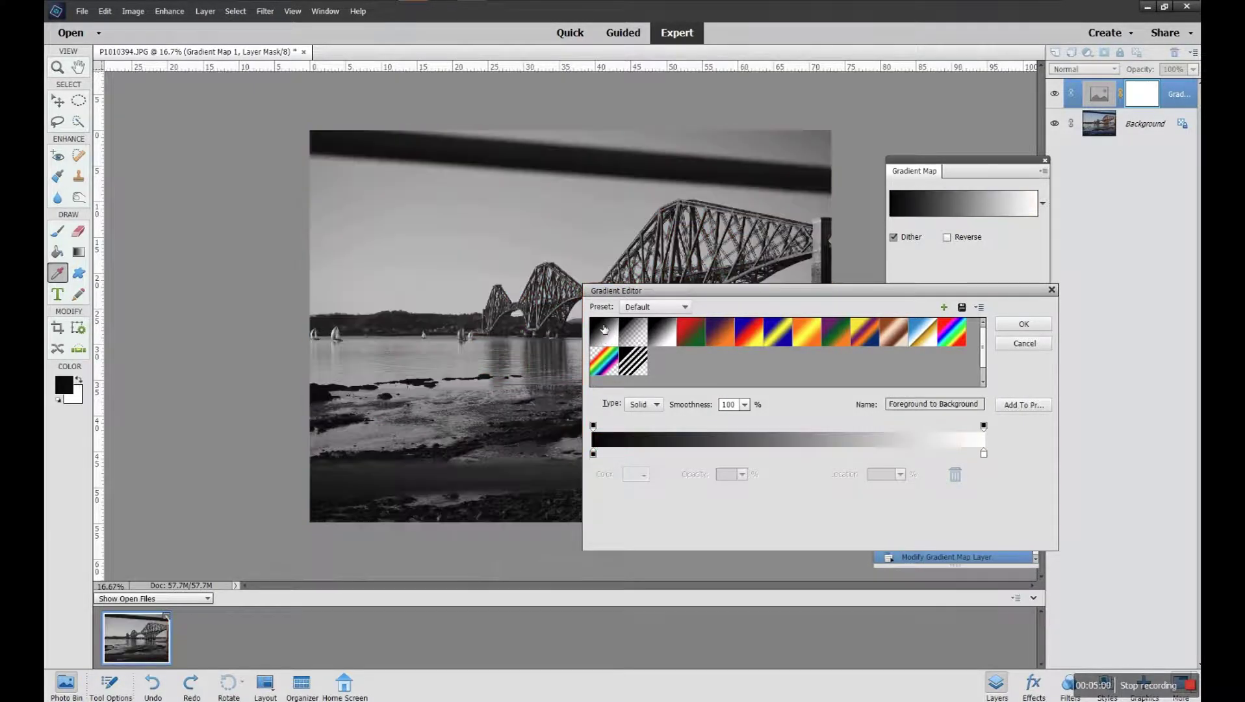
pyautogui.click(657, 307)
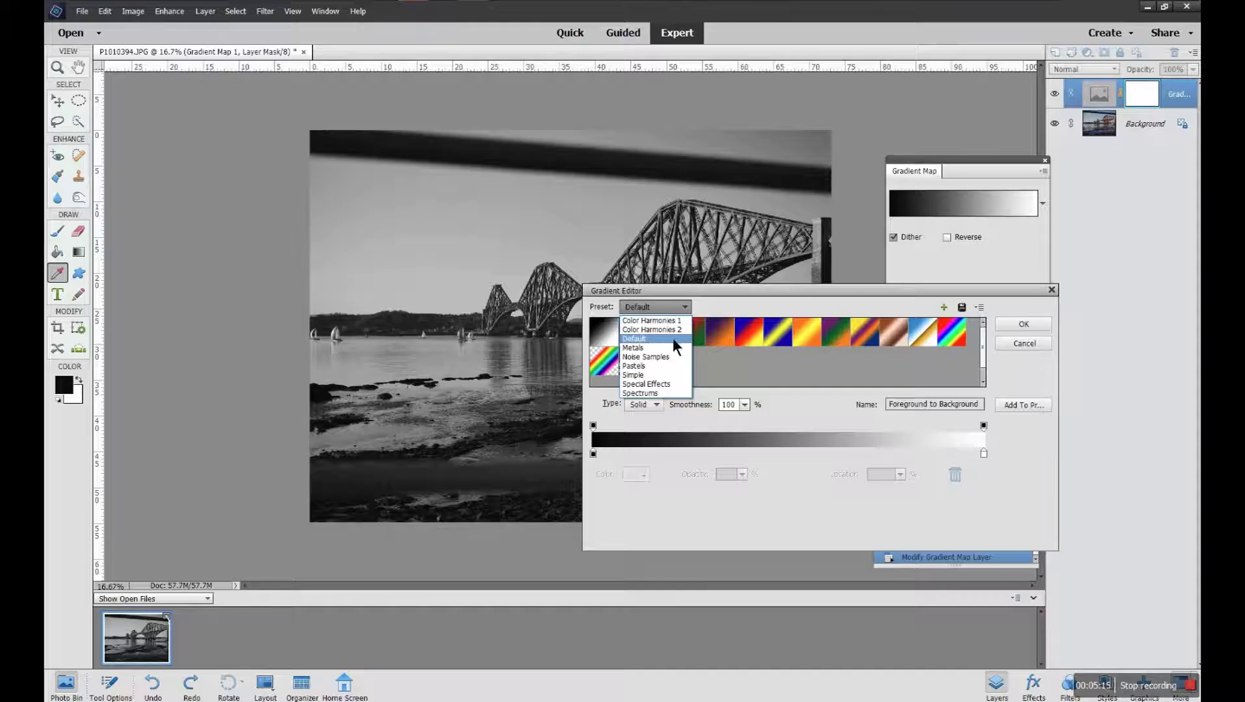
pyautogui.click(742, 344)
pyautogui.click(751, 340)
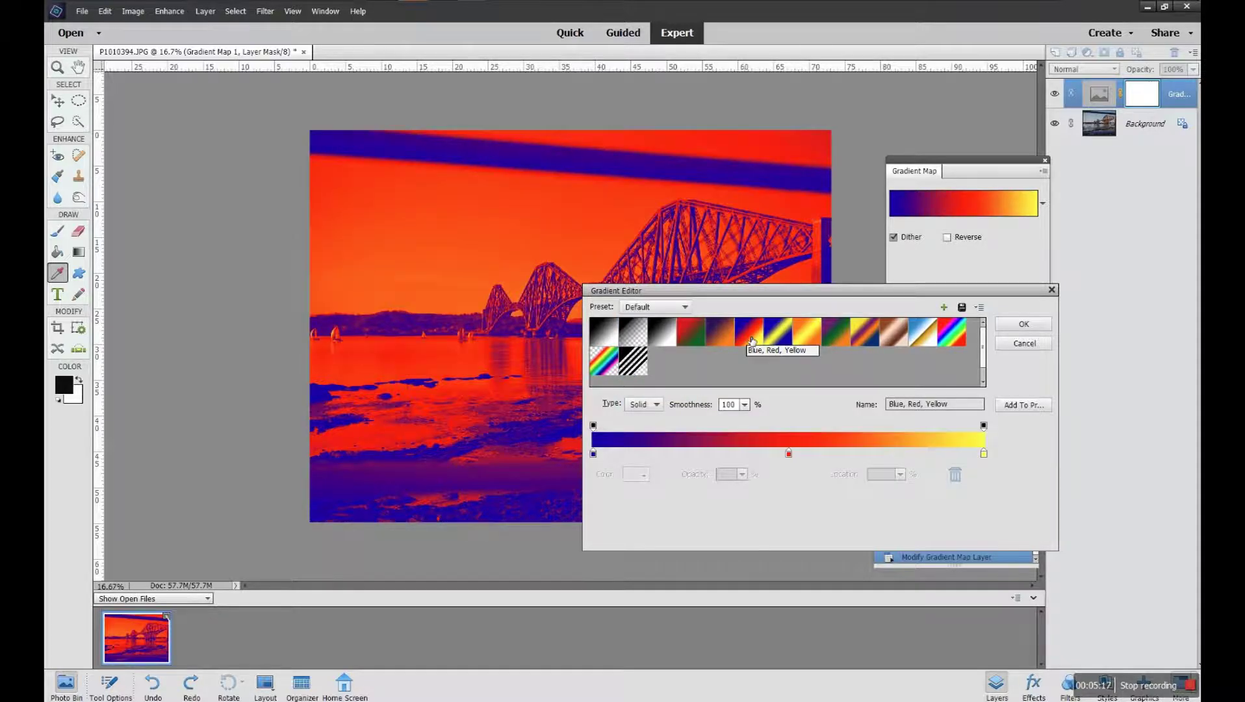
pyautogui.click(842, 341)
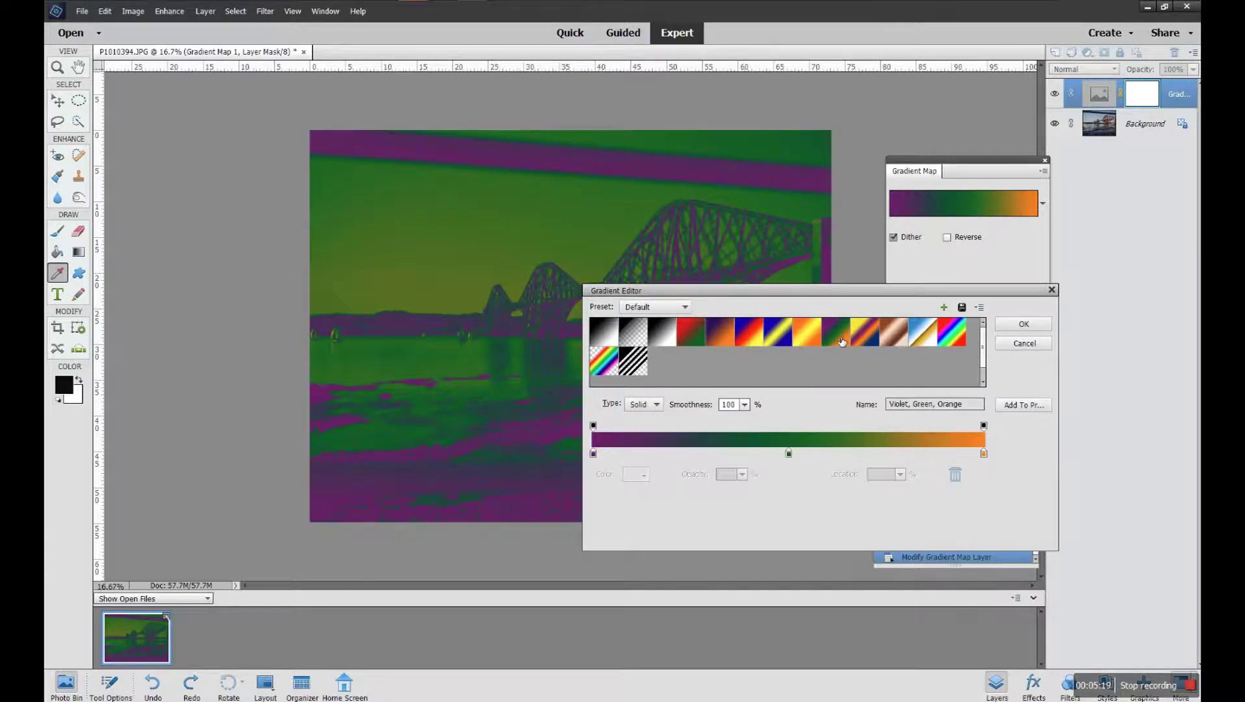
pyautogui.click(606, 366)
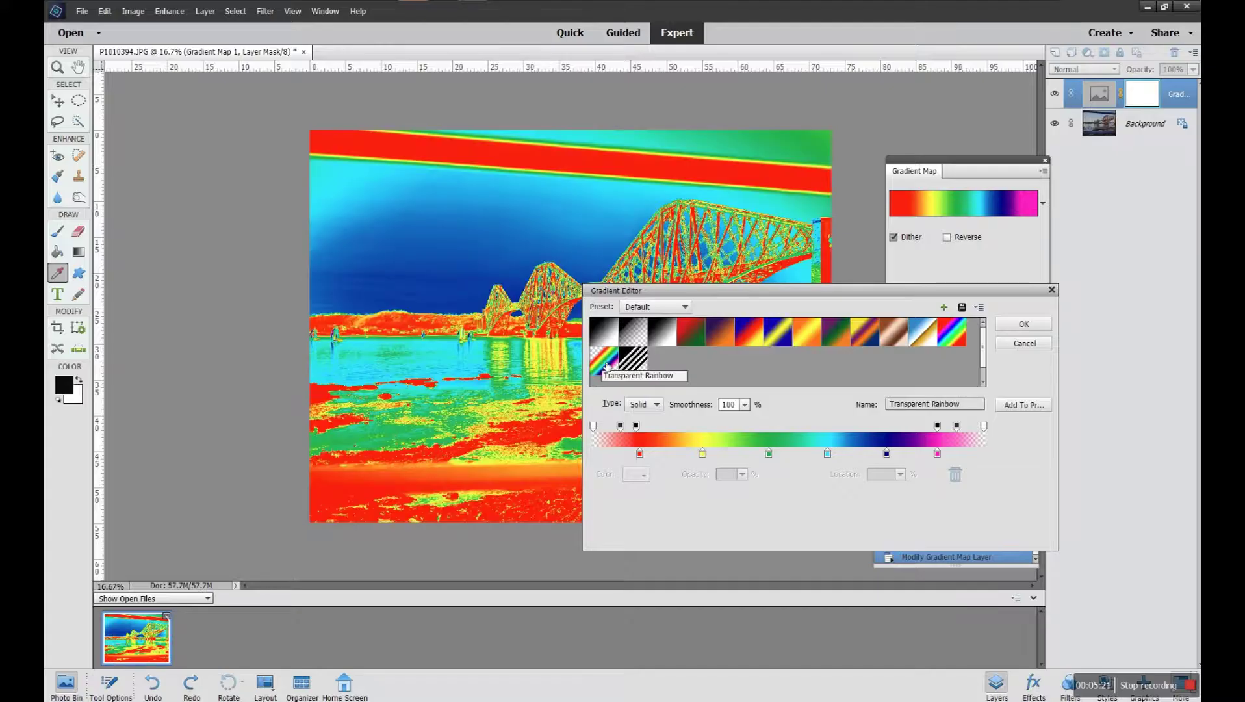
pyautogui.click(603, 336)
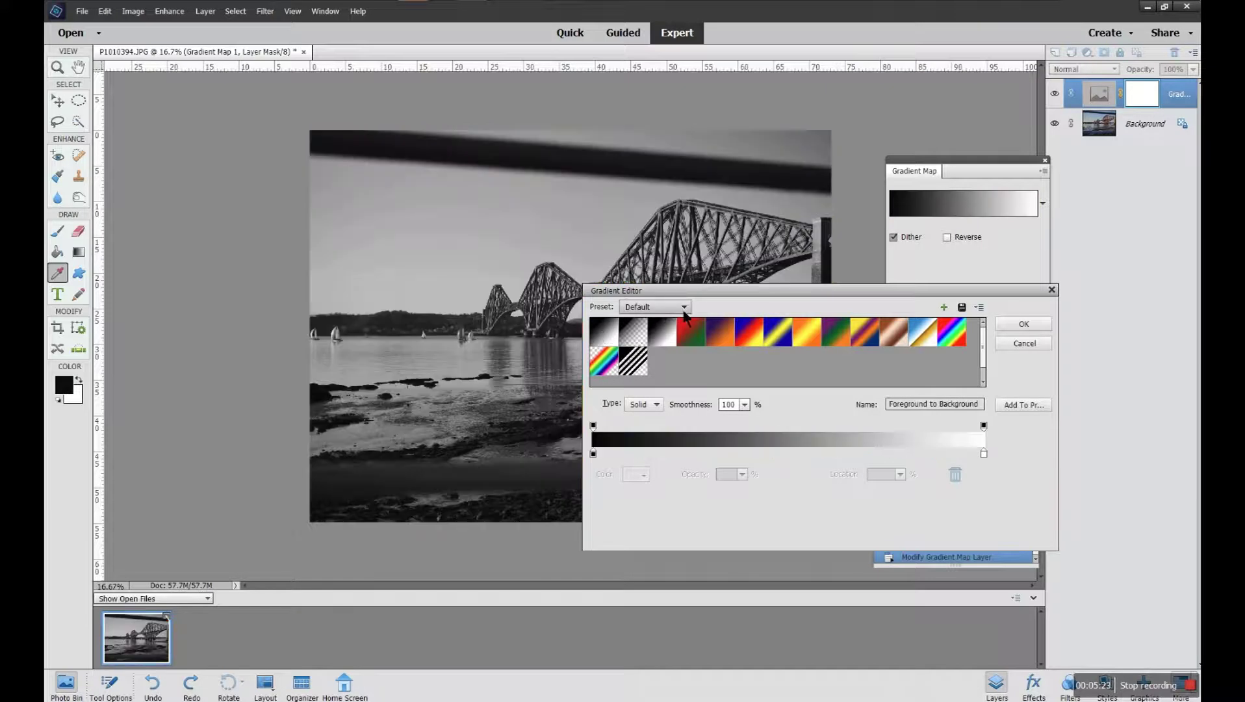
# Apply Steel Blue from the Metals presets, and move its middle blue stop to 48% and the light stop after it to 80%
pyautogui.click(684, 307)
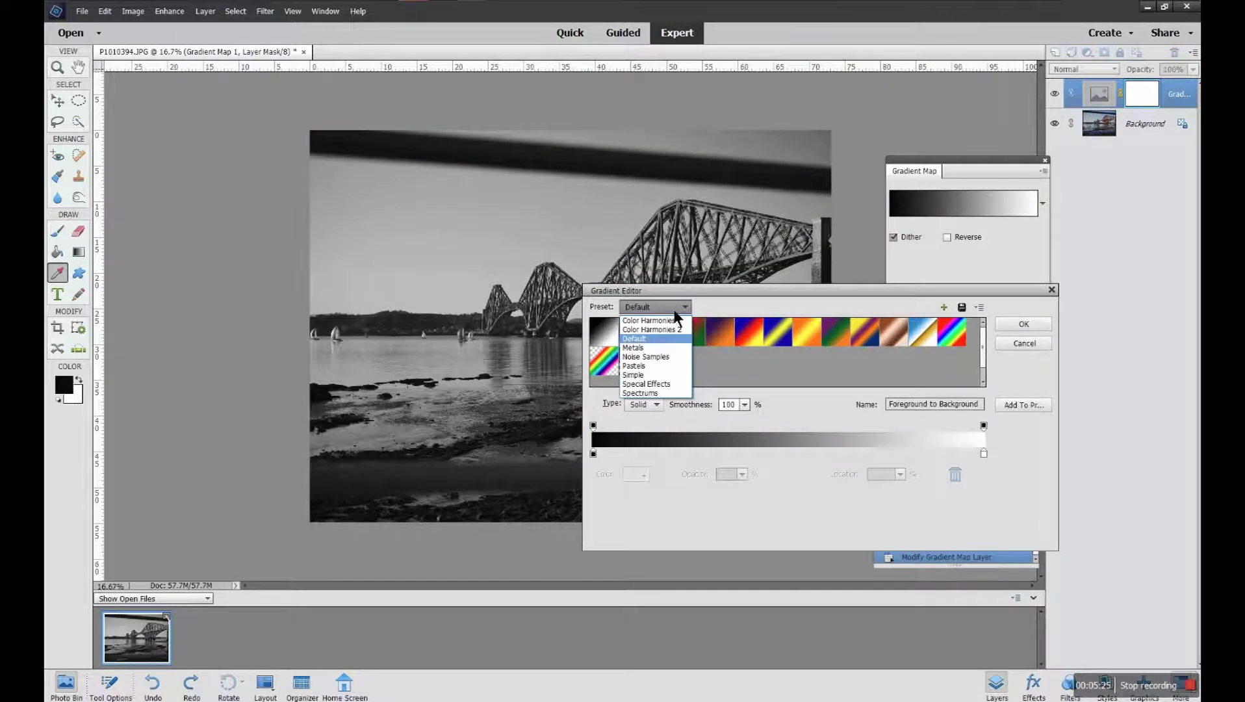
pyautogui.click(648, 349)
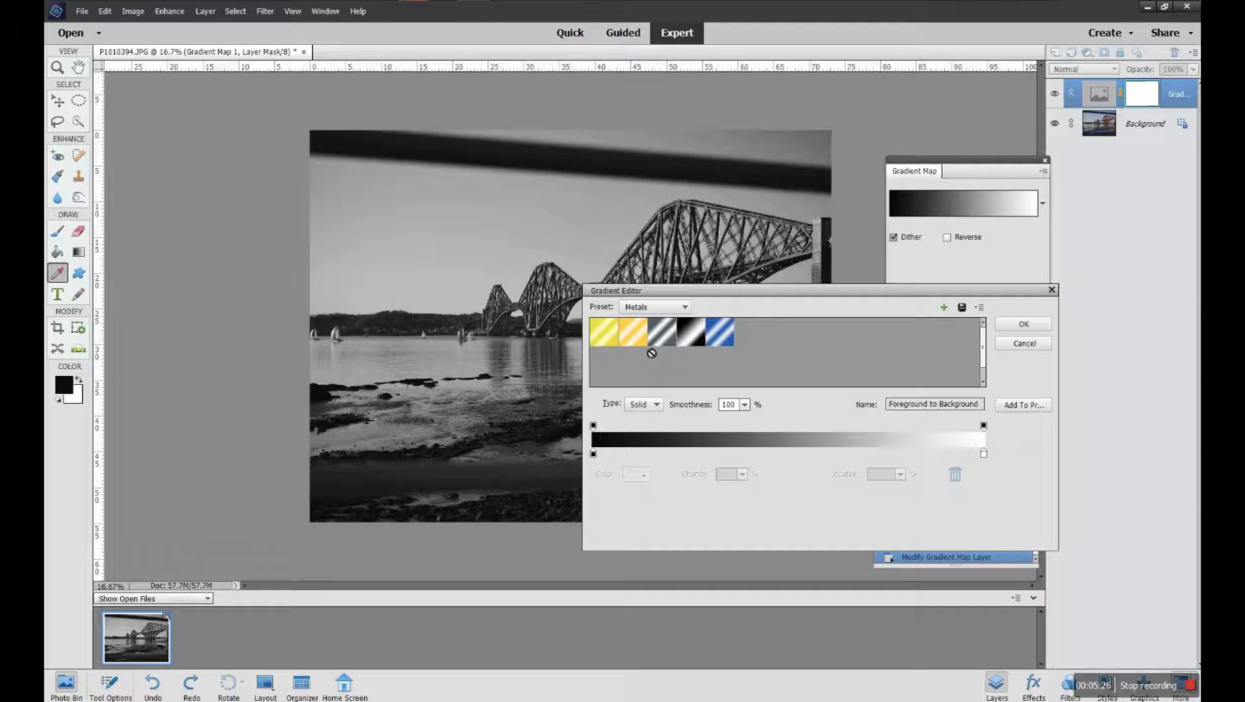
pyautogui.click(722, 343)
pyautogui.moveTo(737, 293); pyautogui.dragTo(784, 391)
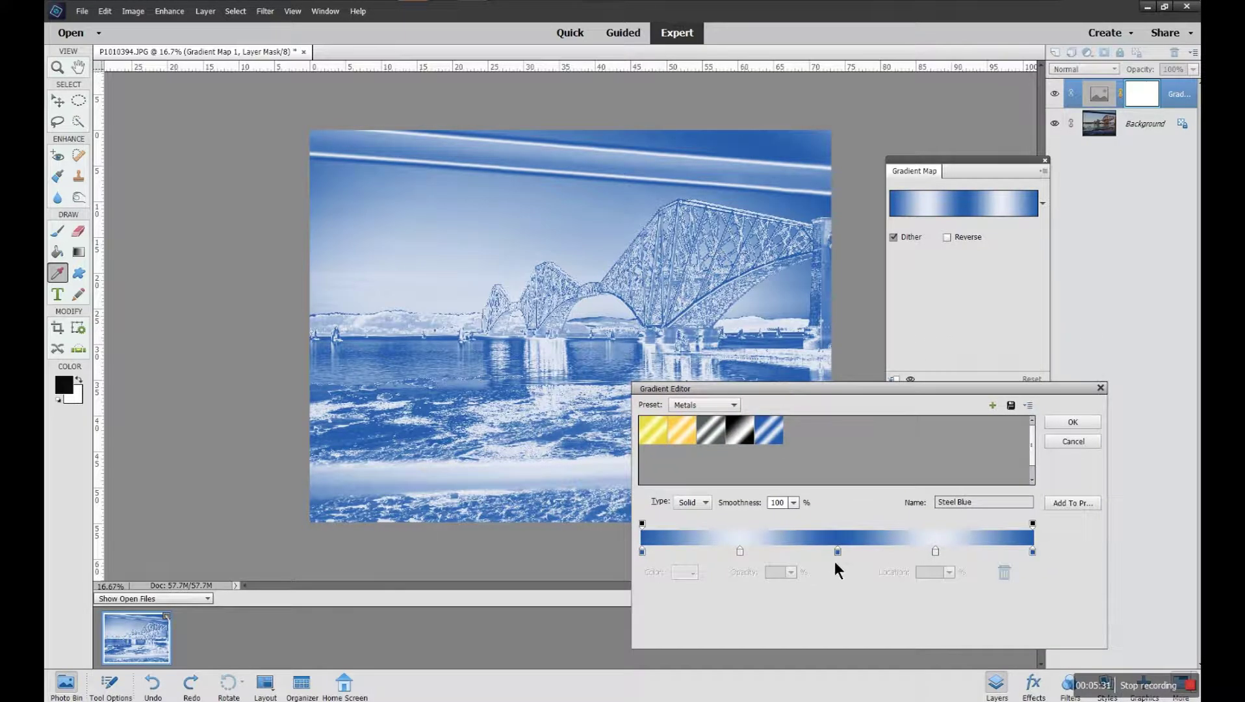
pyautogui.moveTo(838, 555)
pyautogui.mouseDown()
pyautogui.moveTo(852, 553)
pyautogui.moveTo(829, 553)
pyautogui.mouseUp()
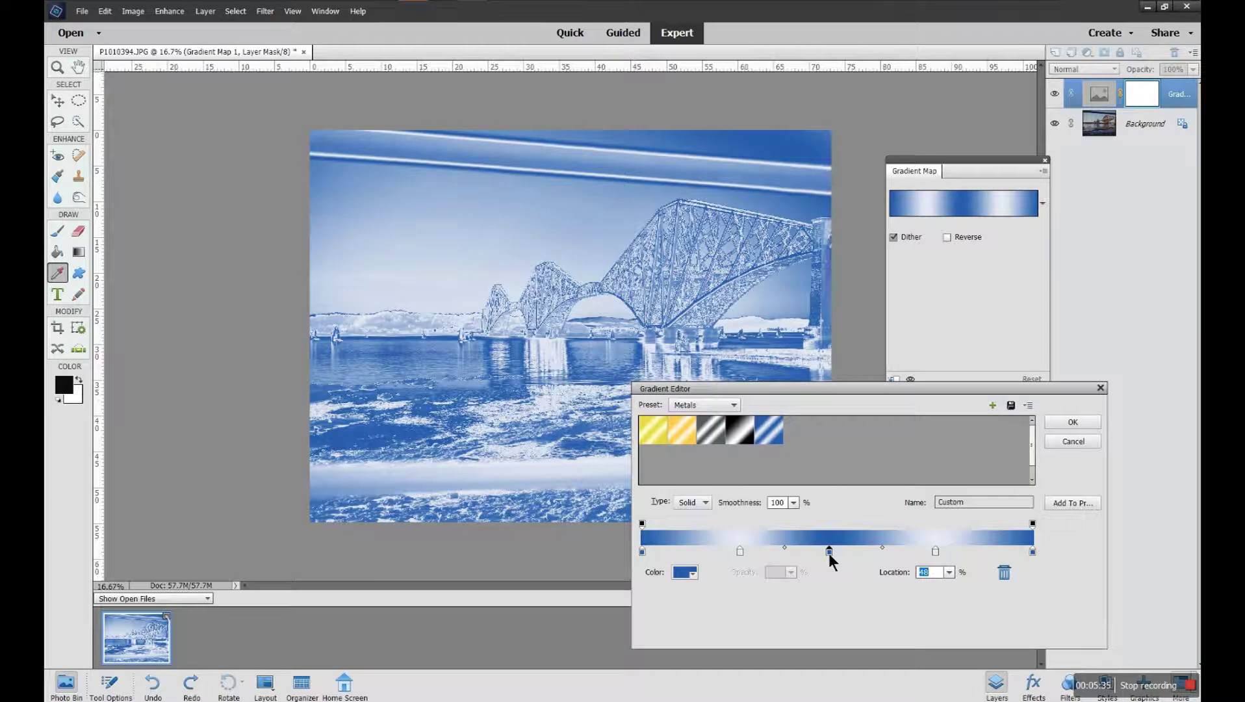
pyautogui.moveTo(935, 552); pyautogui.dragTo(954, 554)
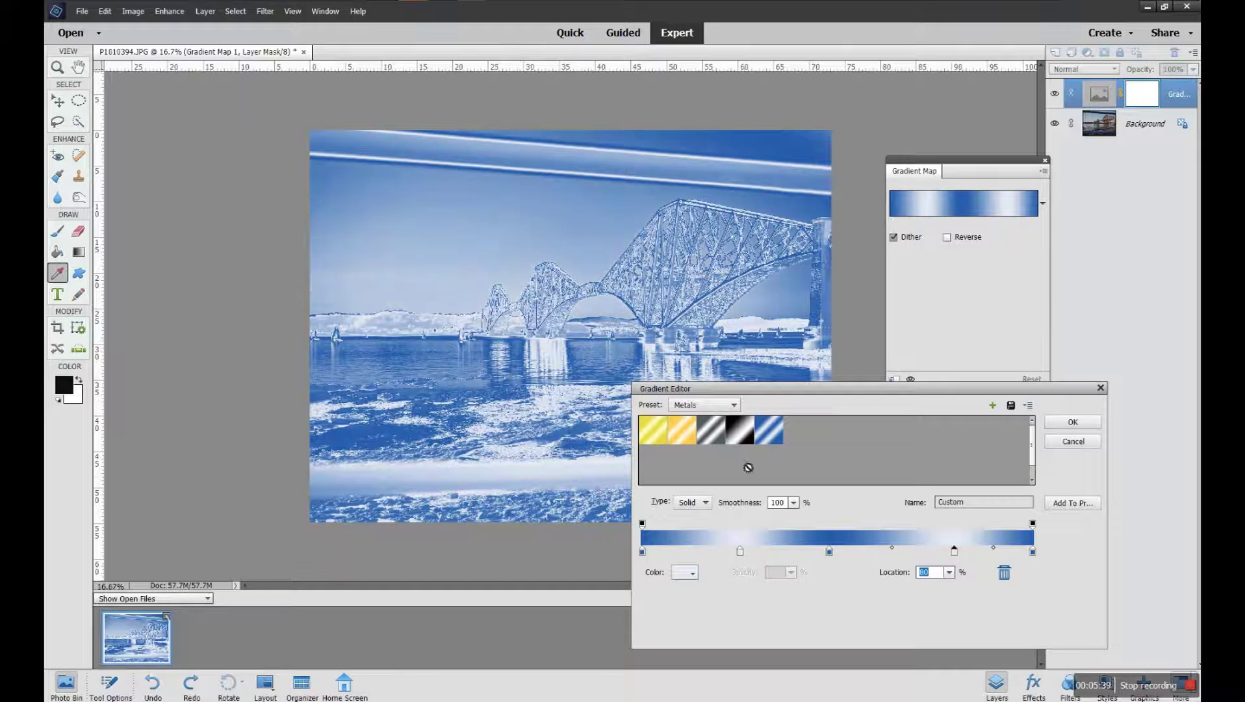
# Apply the Light Cyan gradient from the Simple presets and move its cyan end stop to 58%
pyautogui.click(704, 404)
pyautogui.click(695, 455)
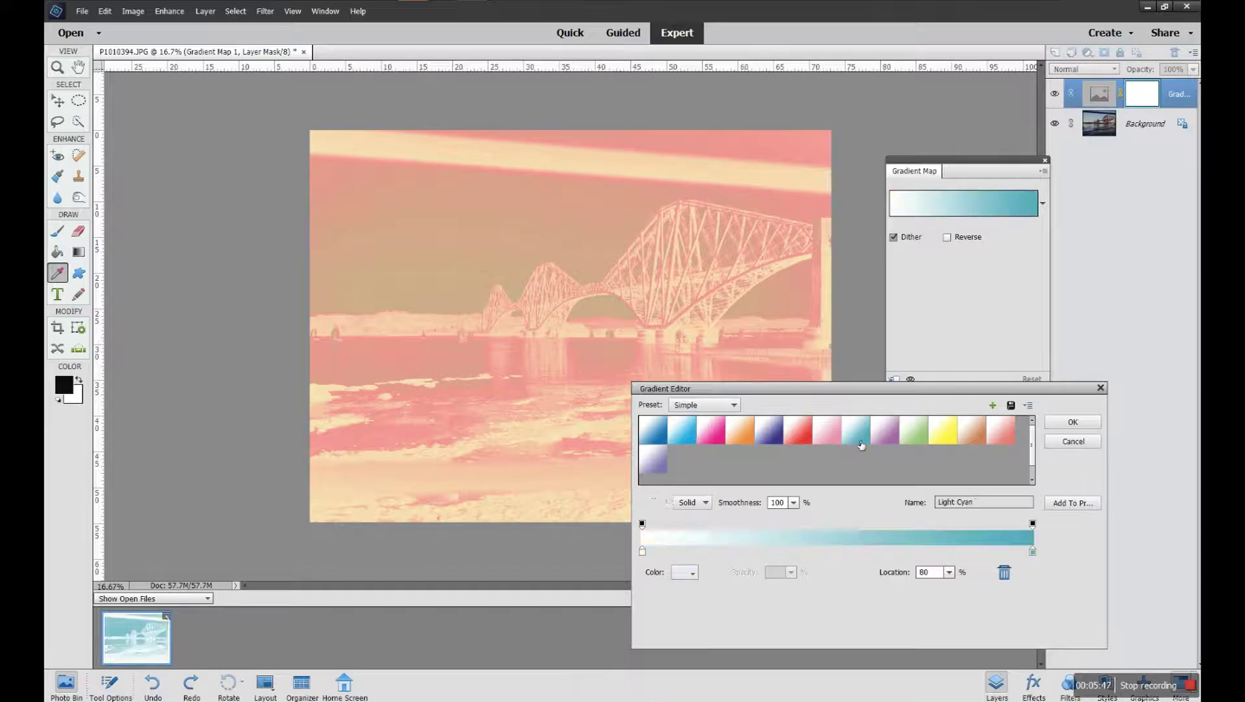
pyautogui.click(858, 444)
pyautogui.moveTo(1032, 552); pyautogui.dragTo(871, 551)
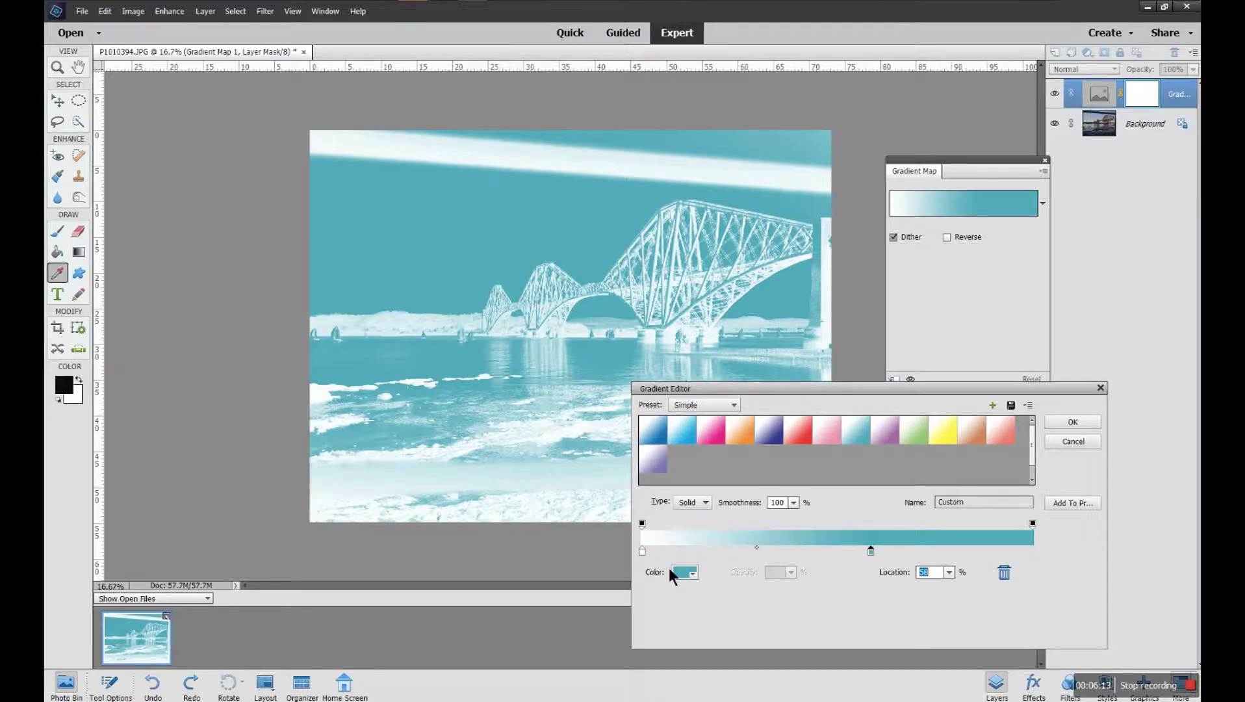
# Load the Default preset set again and apply the Foreground to Background gradient
pyautogui.click(732, 410)
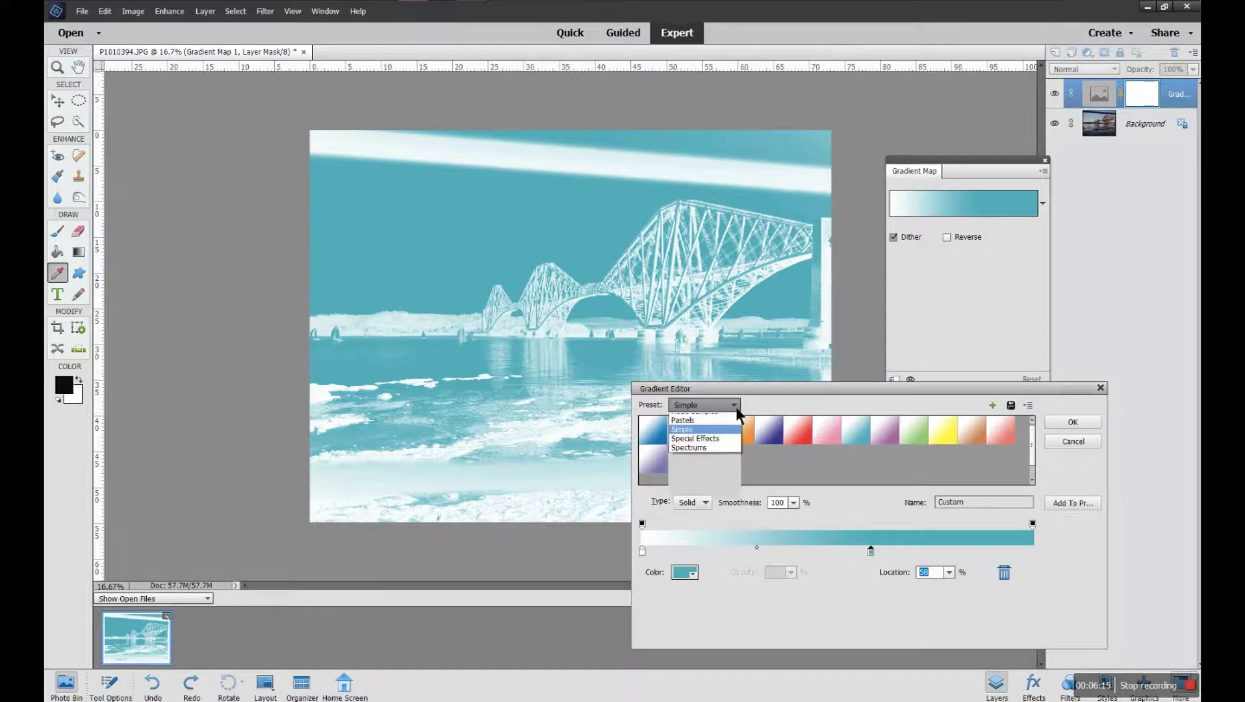
pyautogui.click(698, 438)
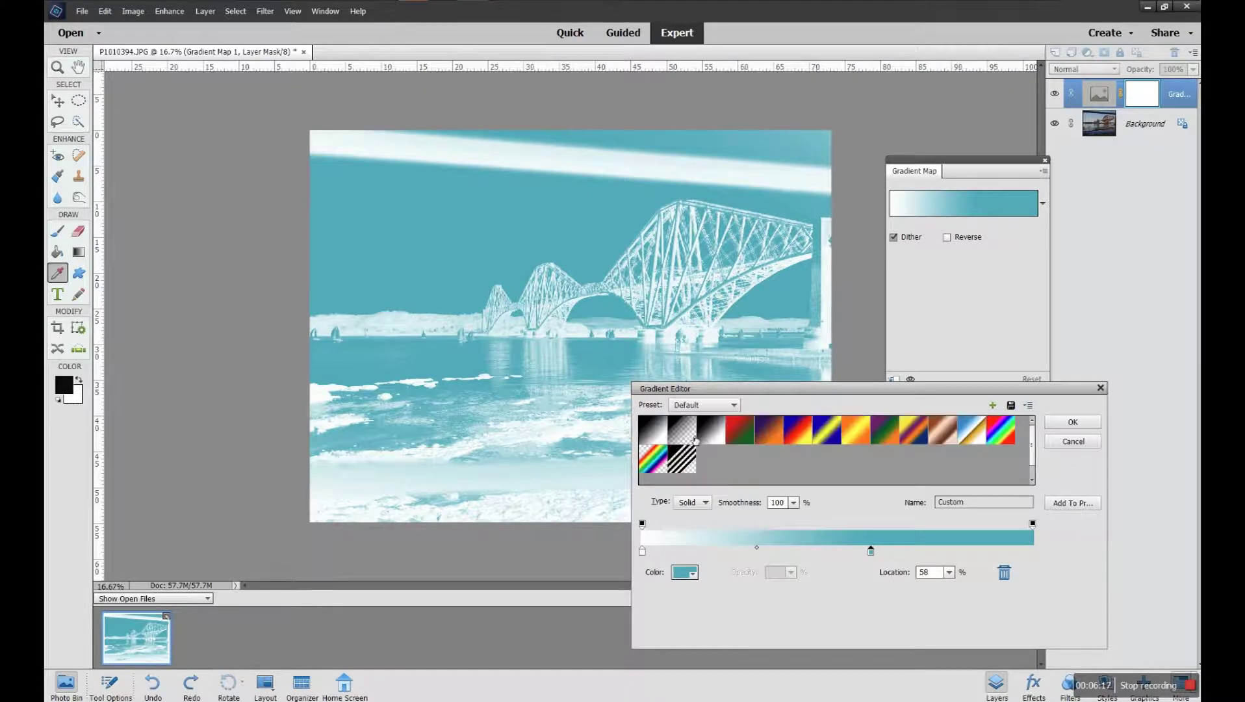
pyautogui.click(660, 436)
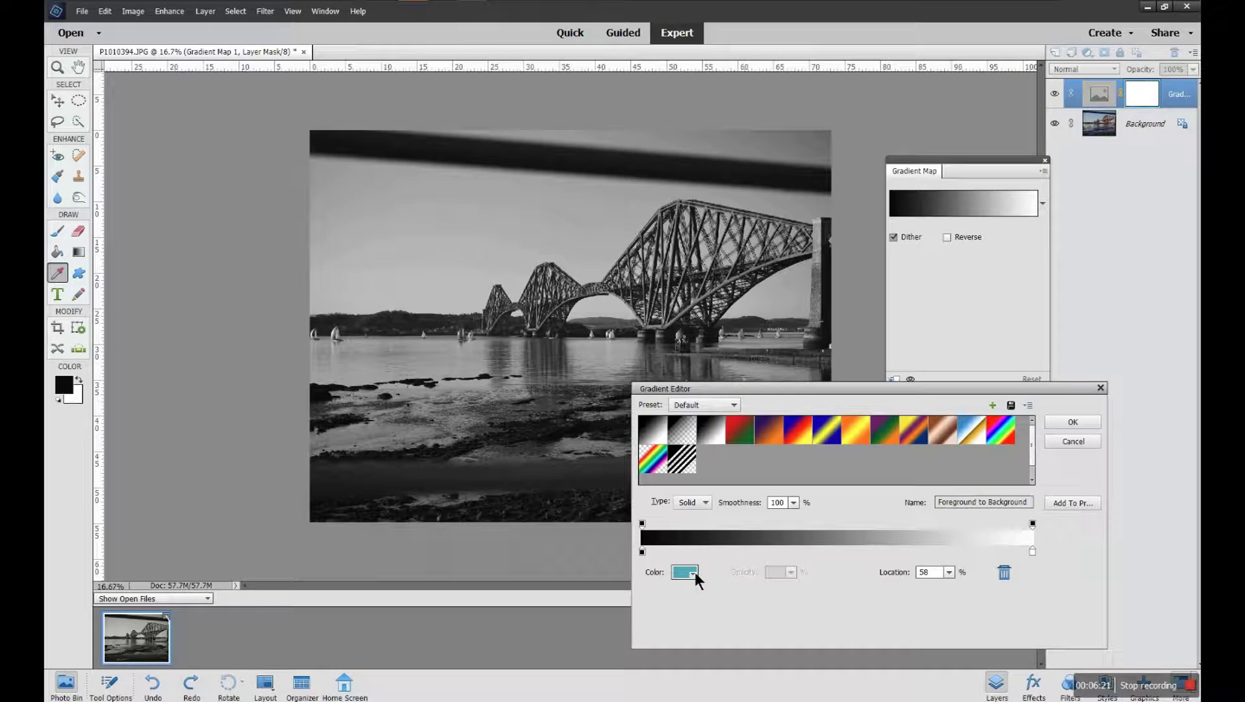
# Change the colour of the gradient's black stop at 0% to green, 43de32
pyautogui.click(642, 552)
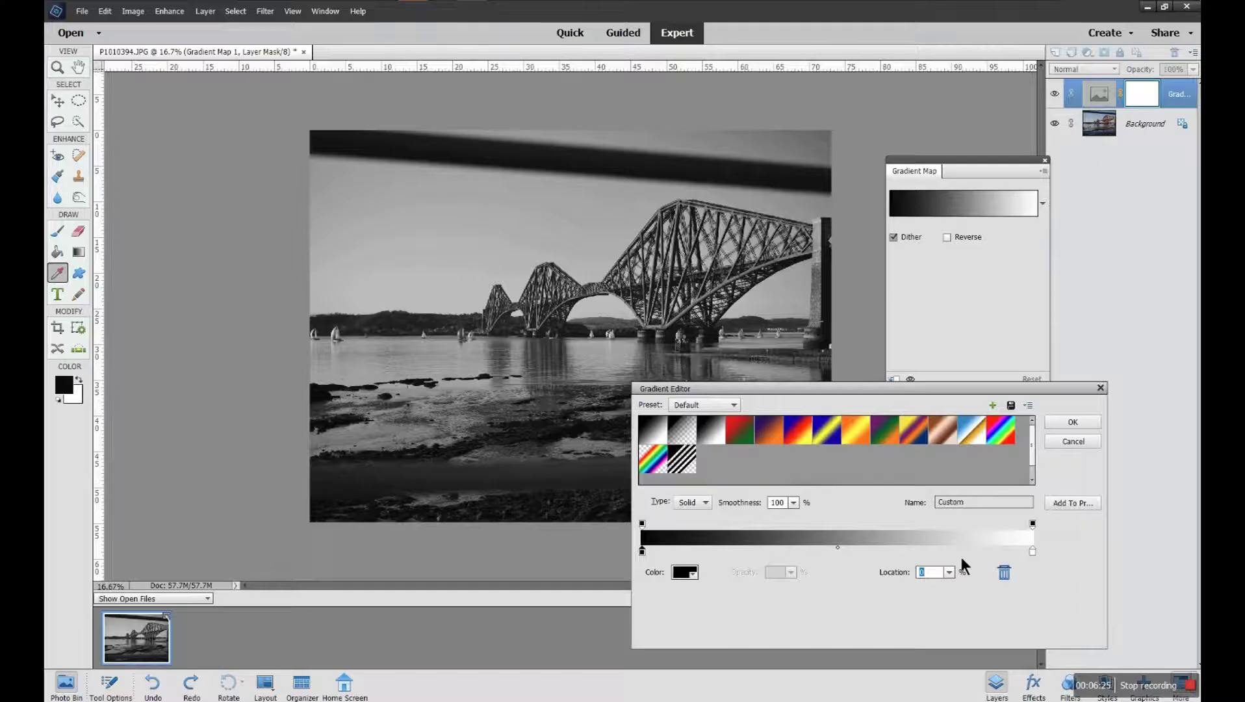
pyautogui.click(685, 572)
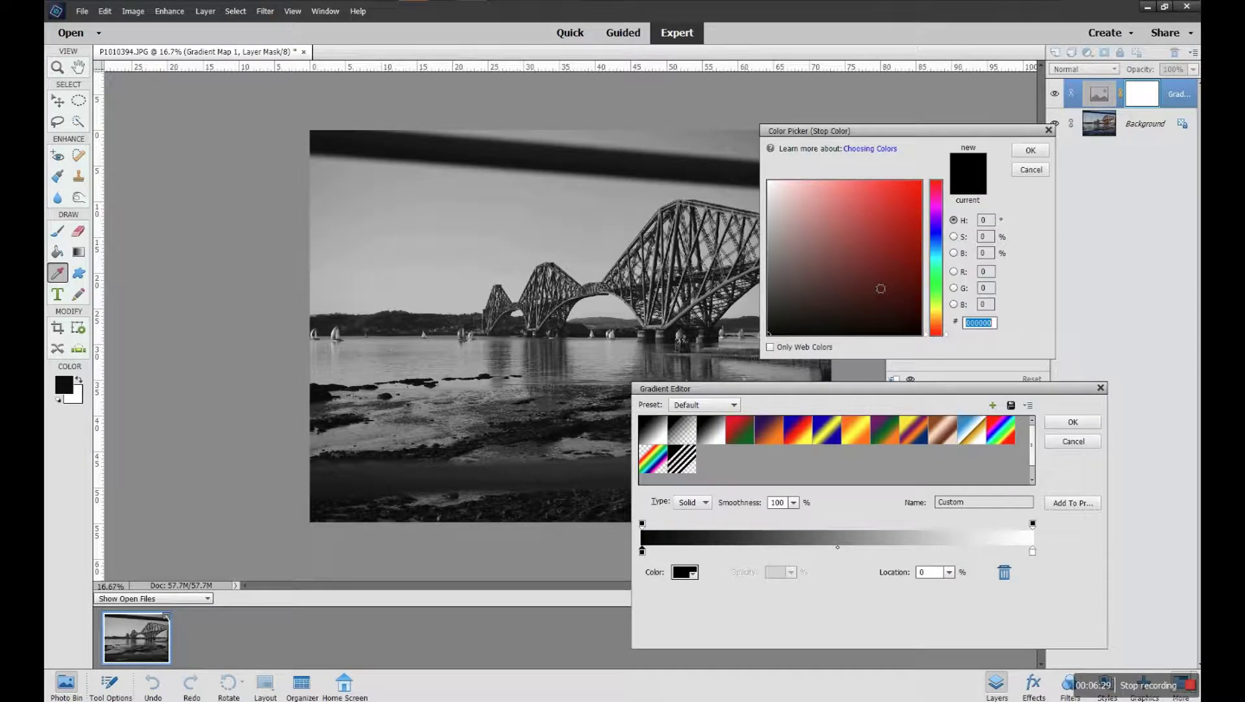
pyautogui.click(936, 287)
pyautogui.click(888, 204)
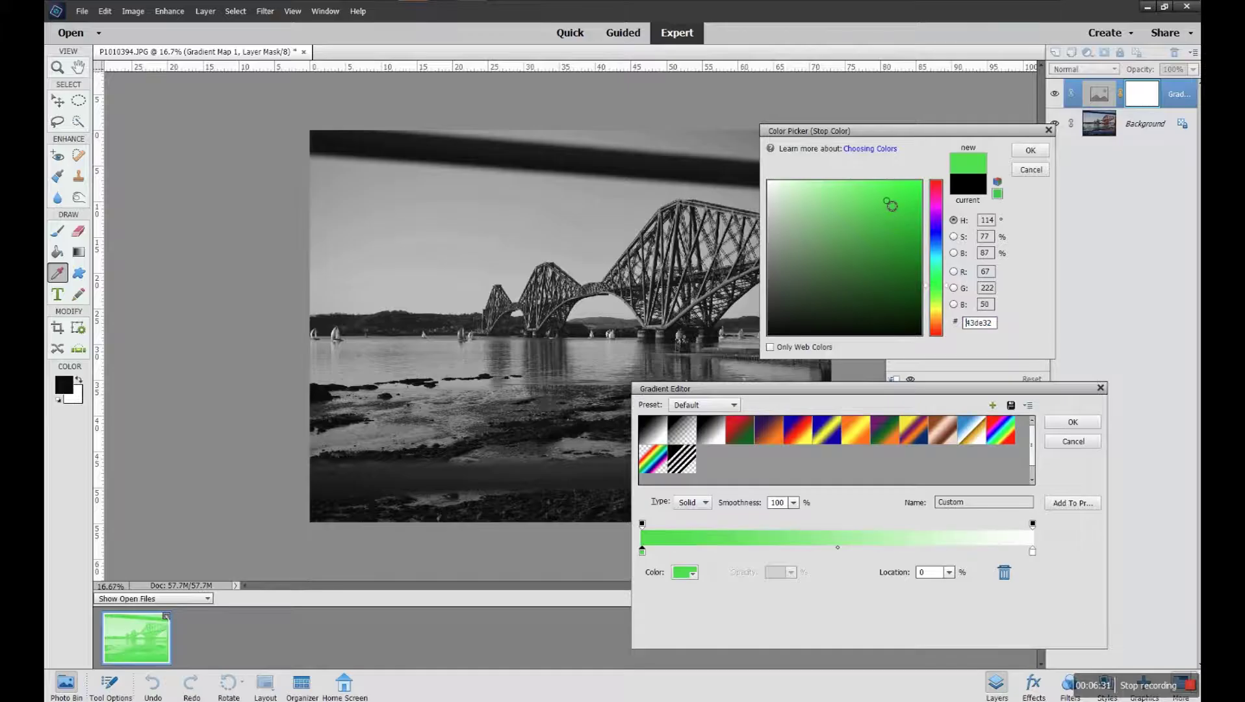
pyautogui.click(1029, 152)
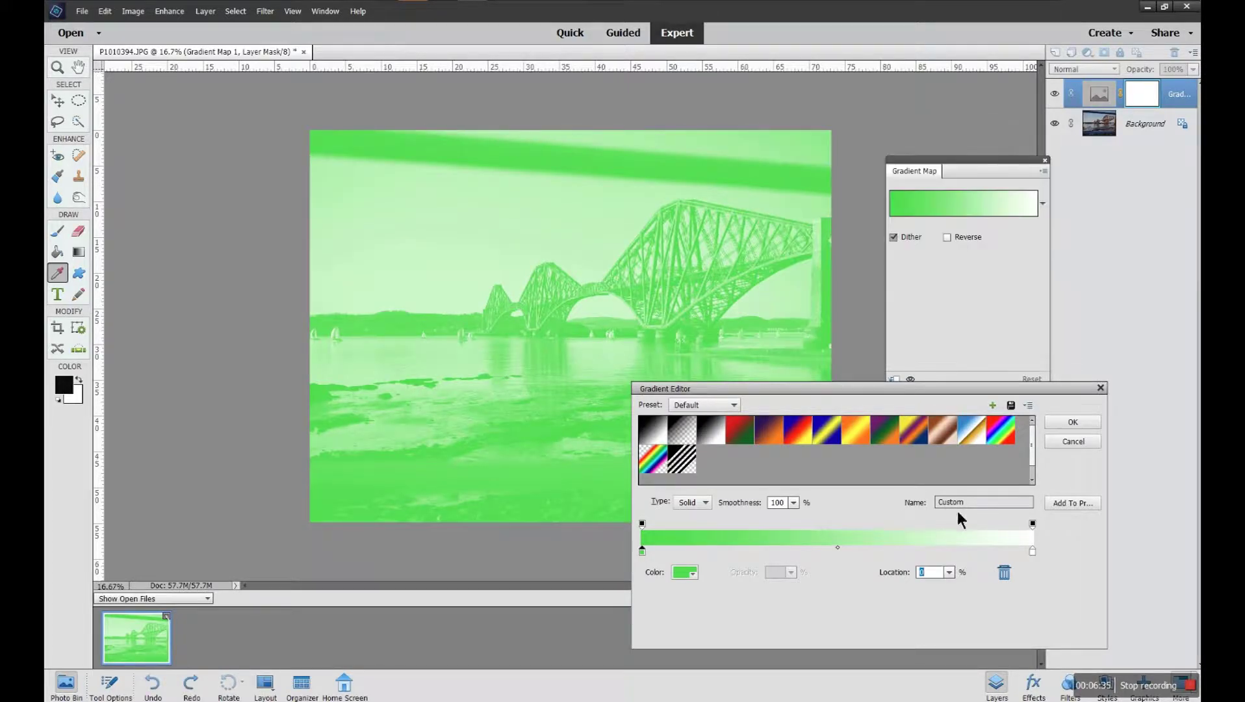
# Change the colour of the gradient's white stop at 100% to magenta, ef22d0
pyautogui.click(1032, 551)
pyautogui.click(686, 572)
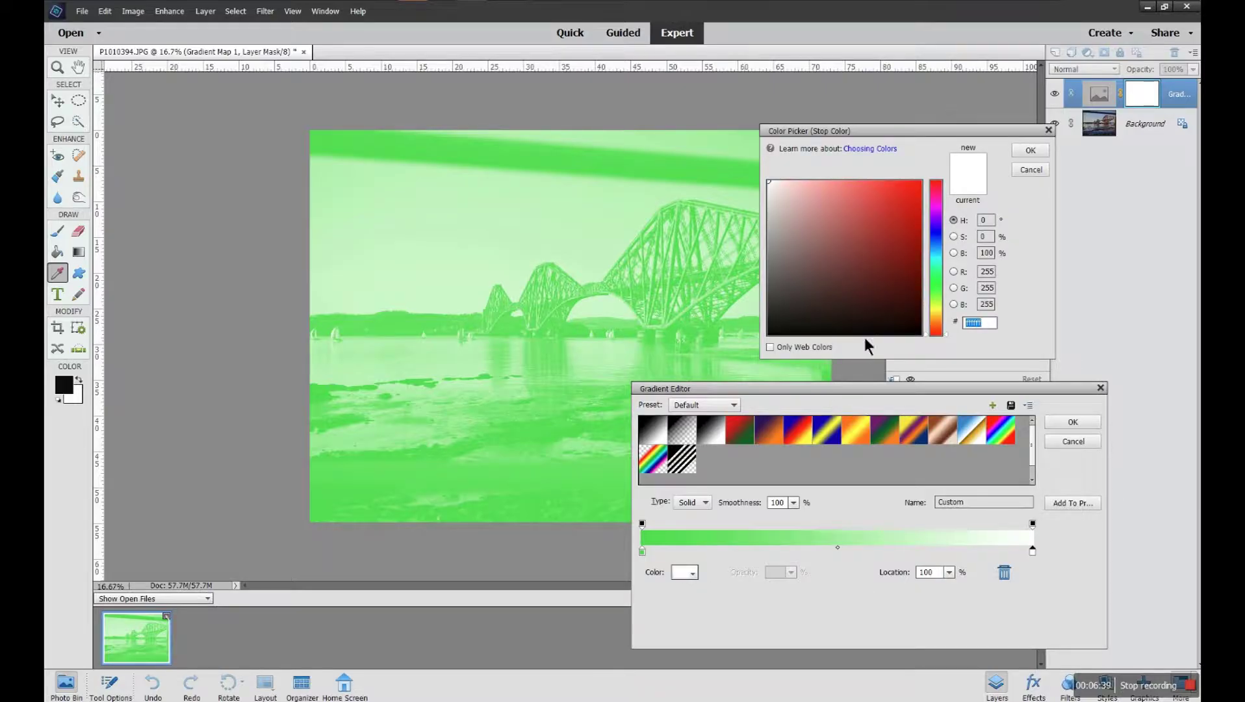
pyautogui.click(934, 264)
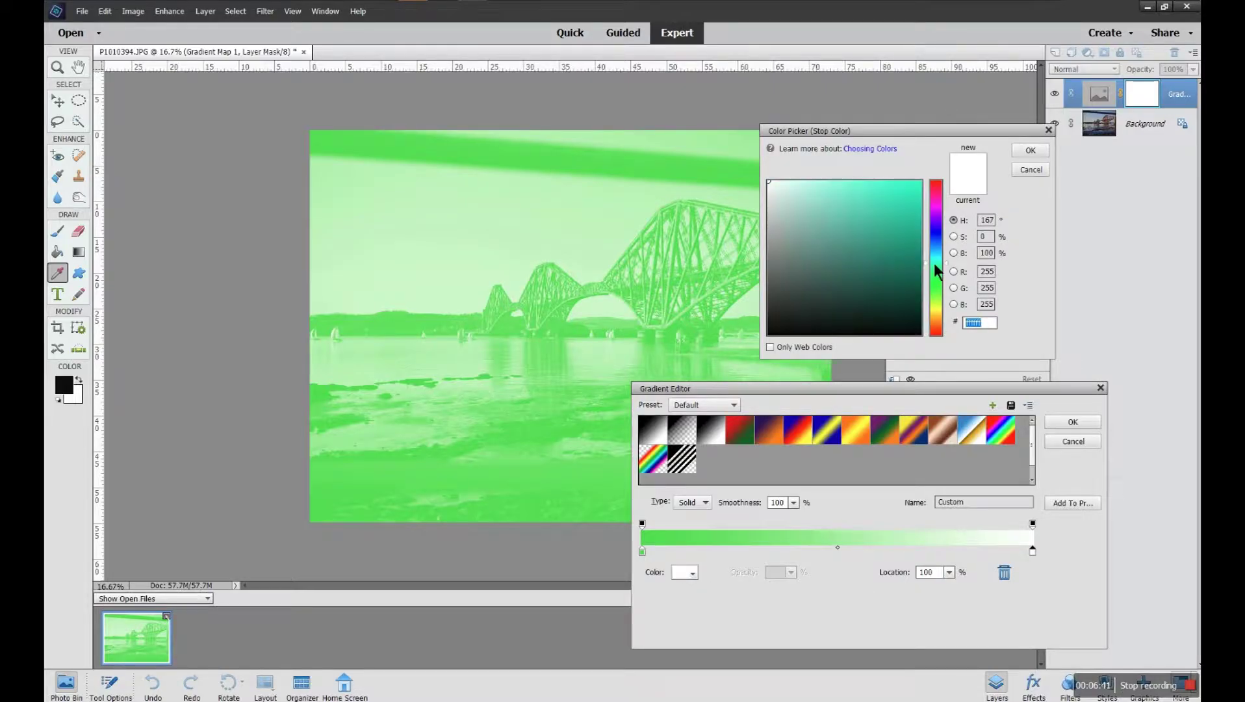
pyautogui.click(935, 201)
pyautogui.click(905, 196)
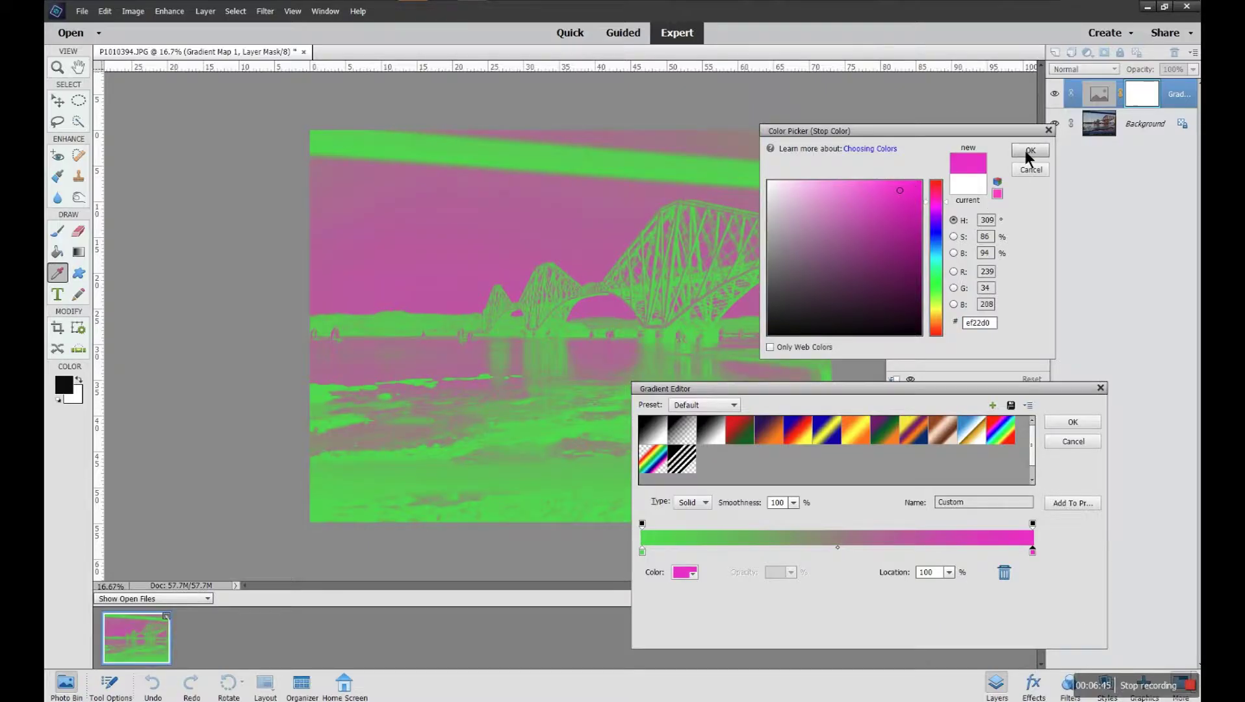
pyautogui.click(1030, 151)
pyautogui.moveTo(836, 384); pyautogui.dragTo(766, 387)
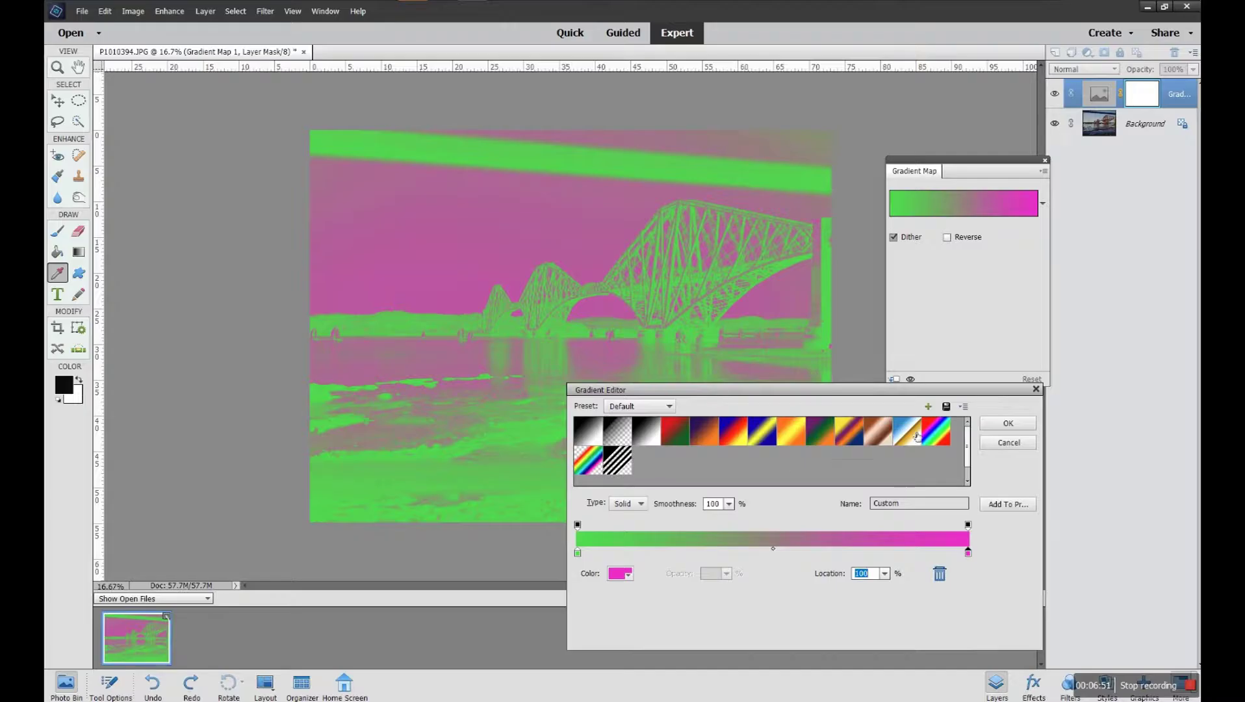
pyautogui.click(928, 408)
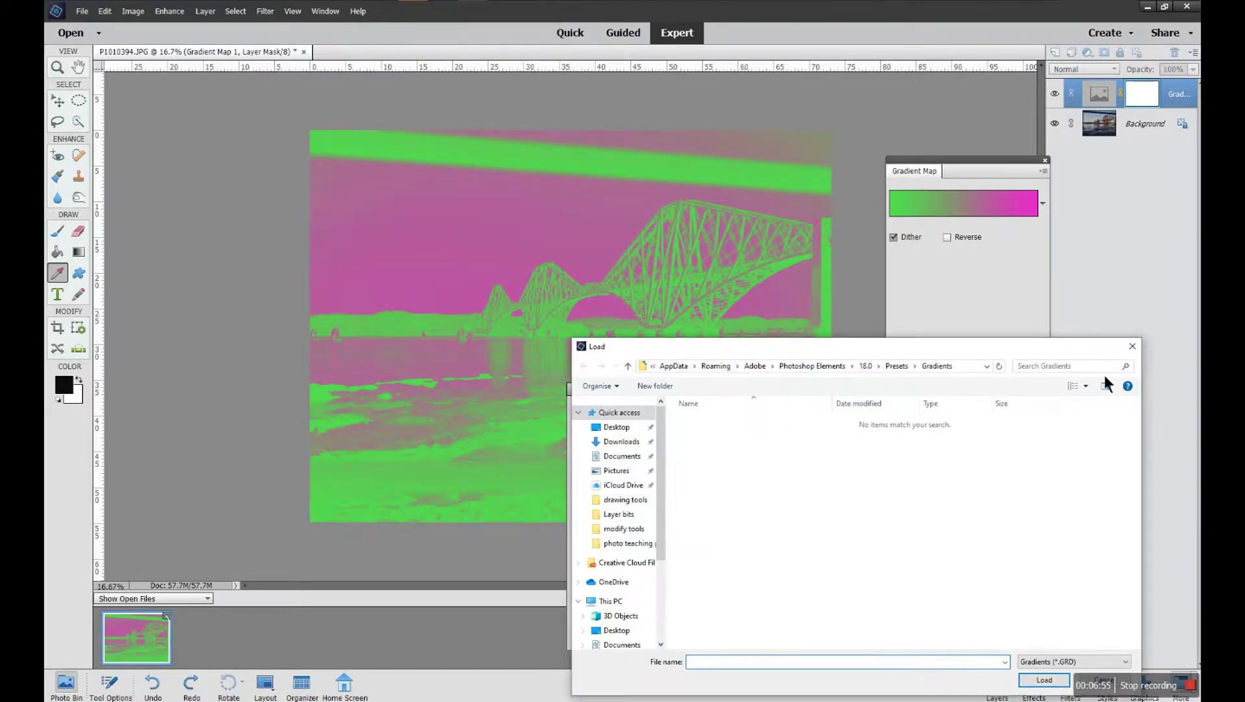
pyautogui.click(1130, 349)
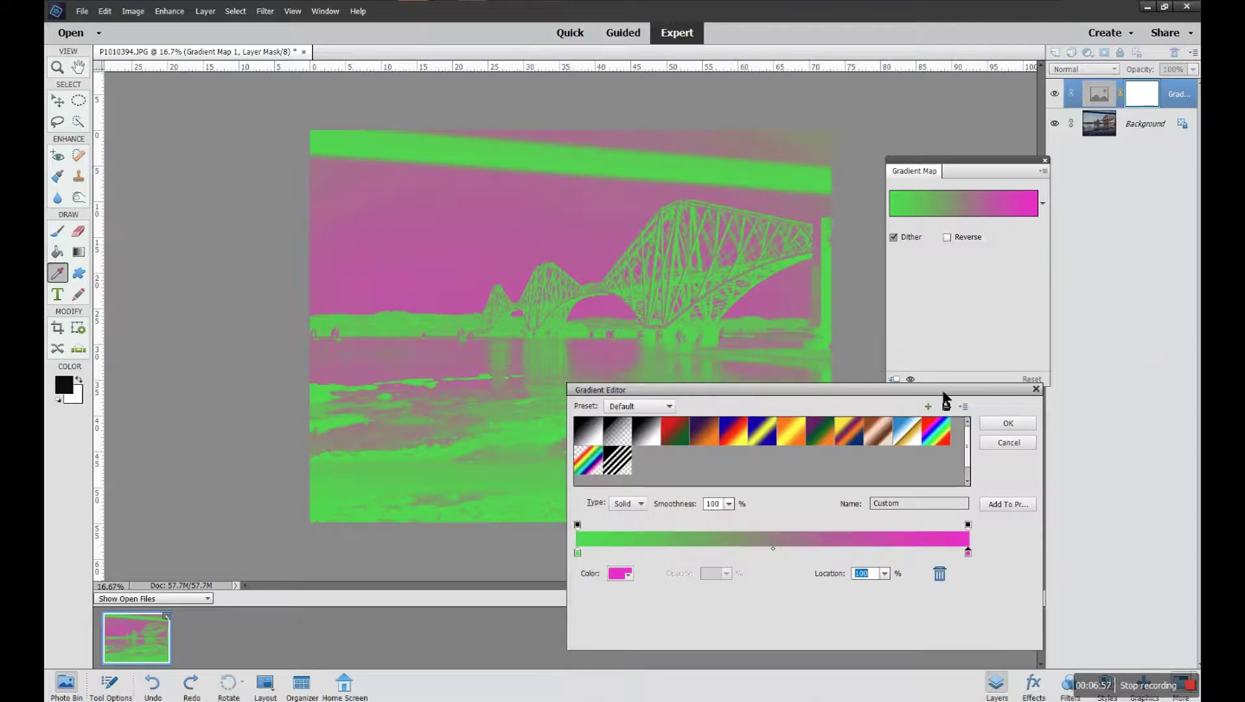
pyautogui.moveTo(942, 392); pyautogui.dragTo(934, 380)
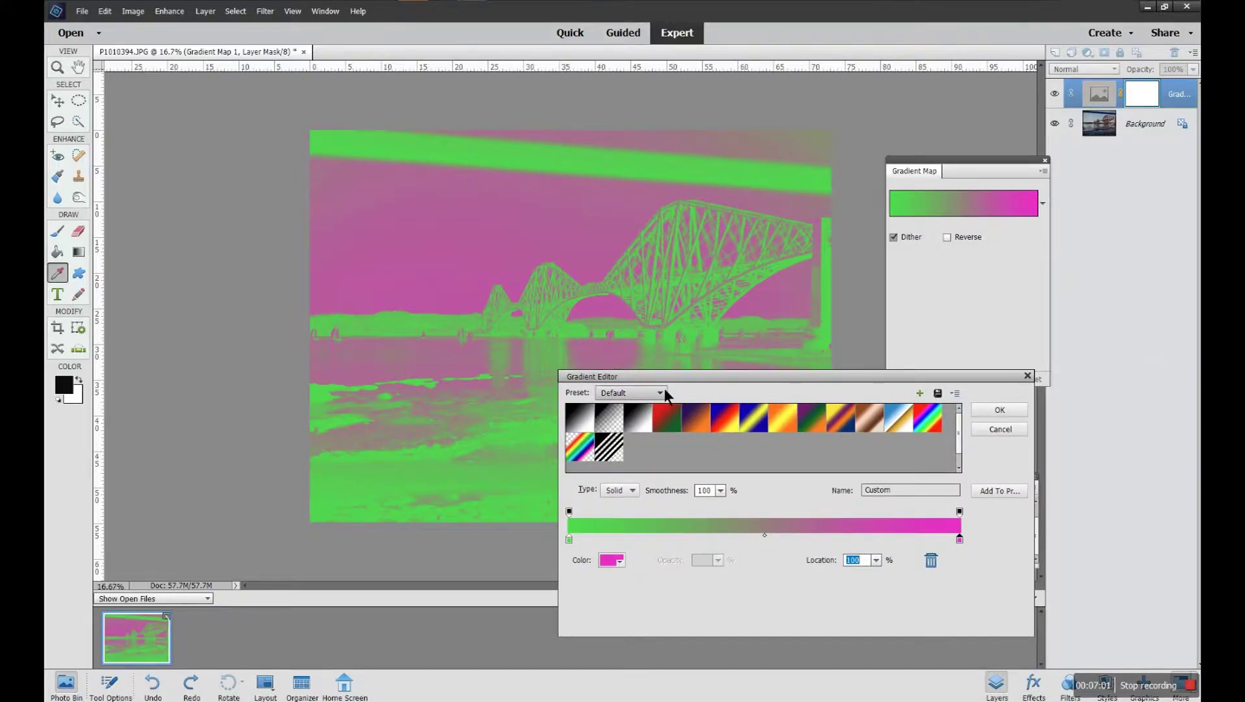
pyautogui.moveTo(668, 377); pyautogui.dragTo(662, 375)
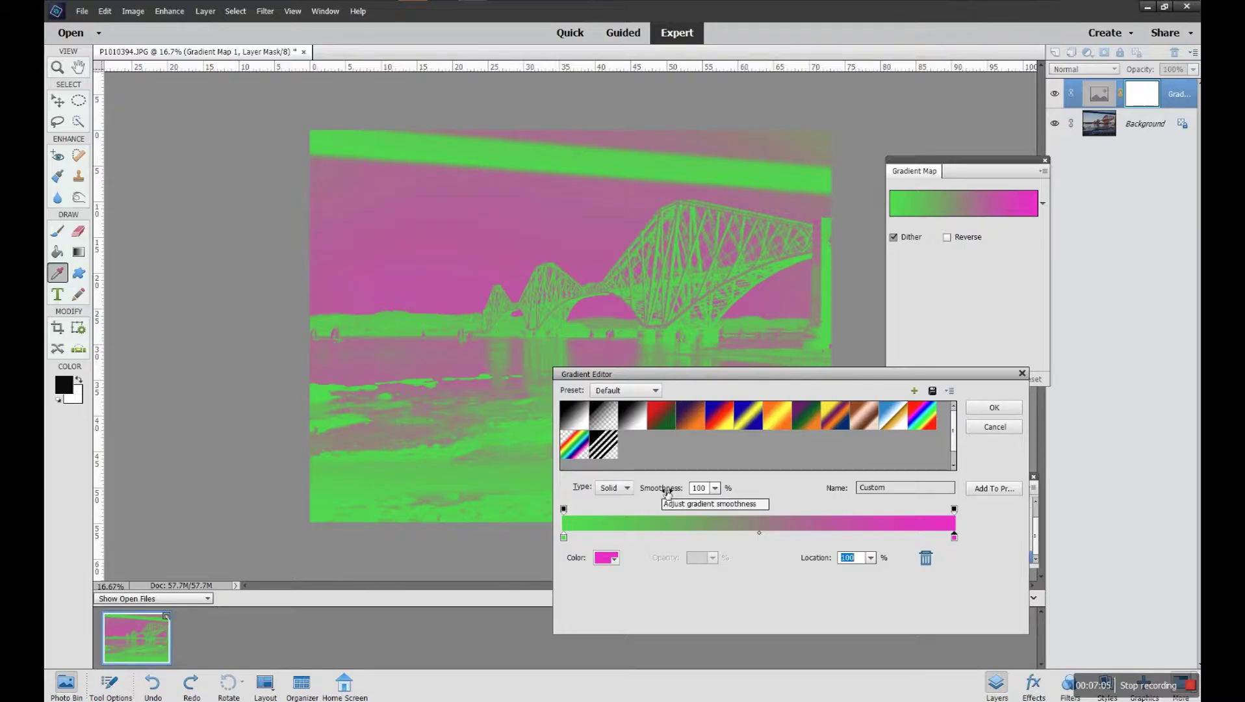
pyautogui.click(872, 488)
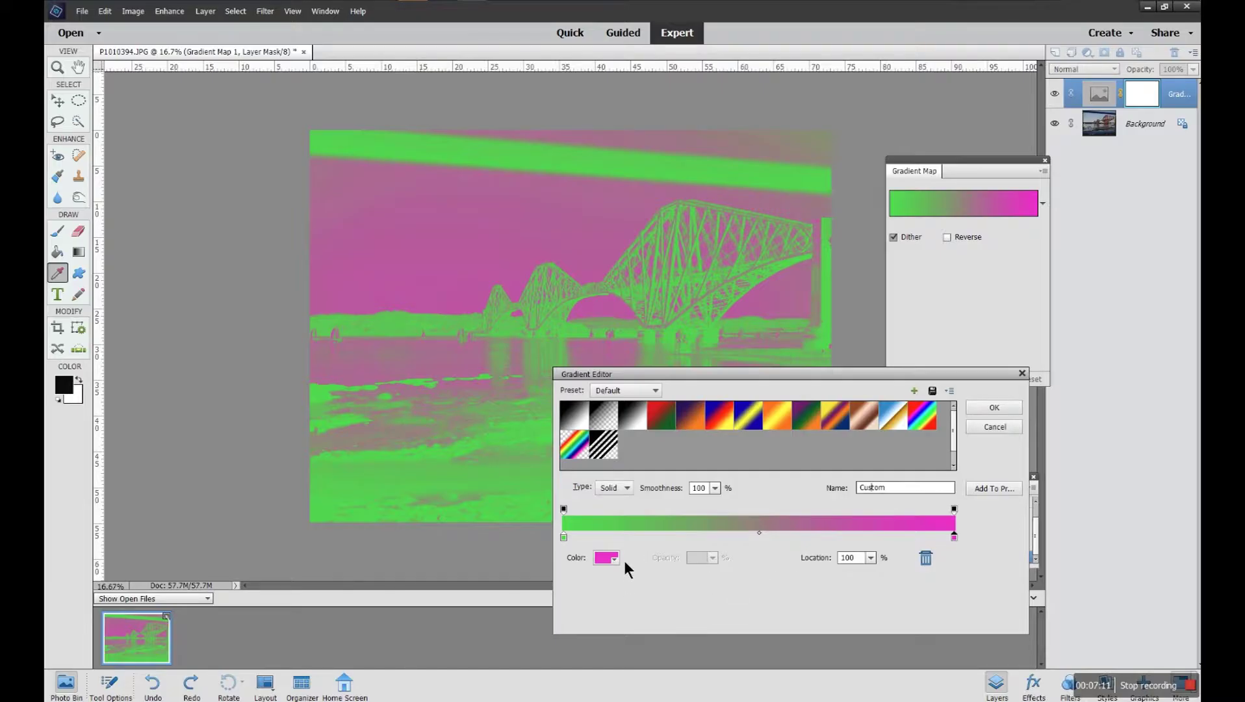
# Switch the gradient type to Noise, keeping the photo's sky in view
pyautogui.click(622, 492)
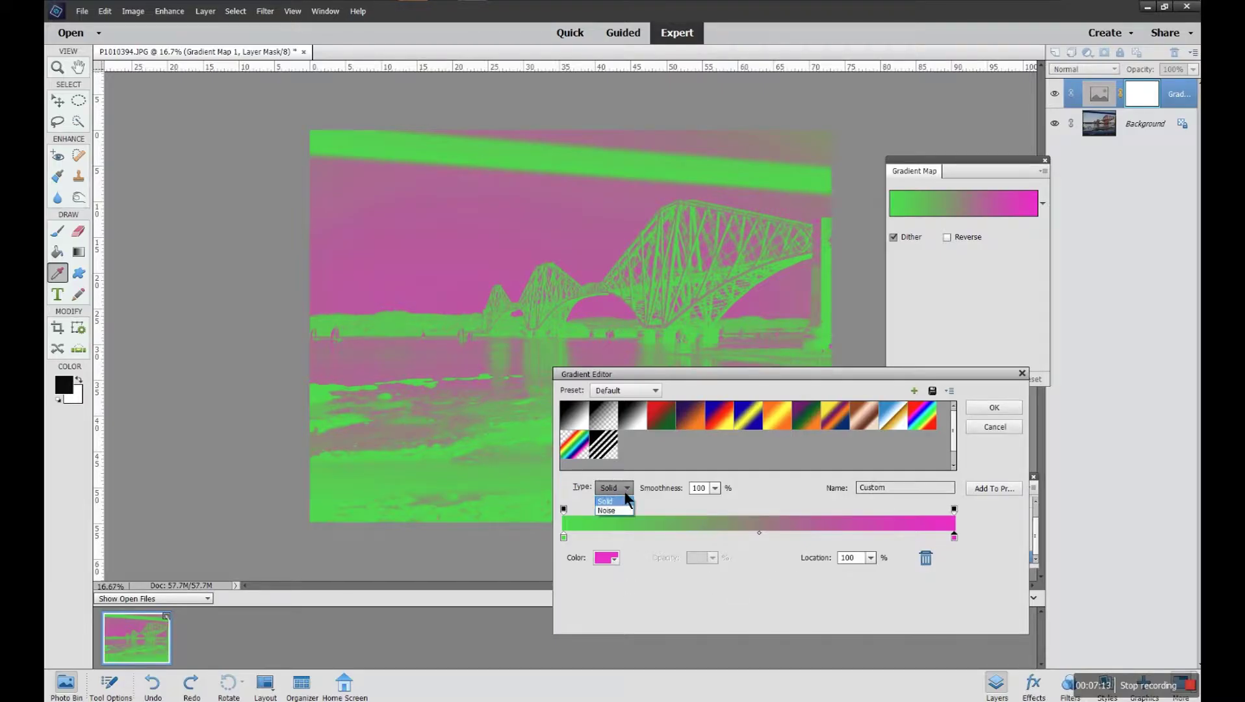
pyautogui.click(618, 511)
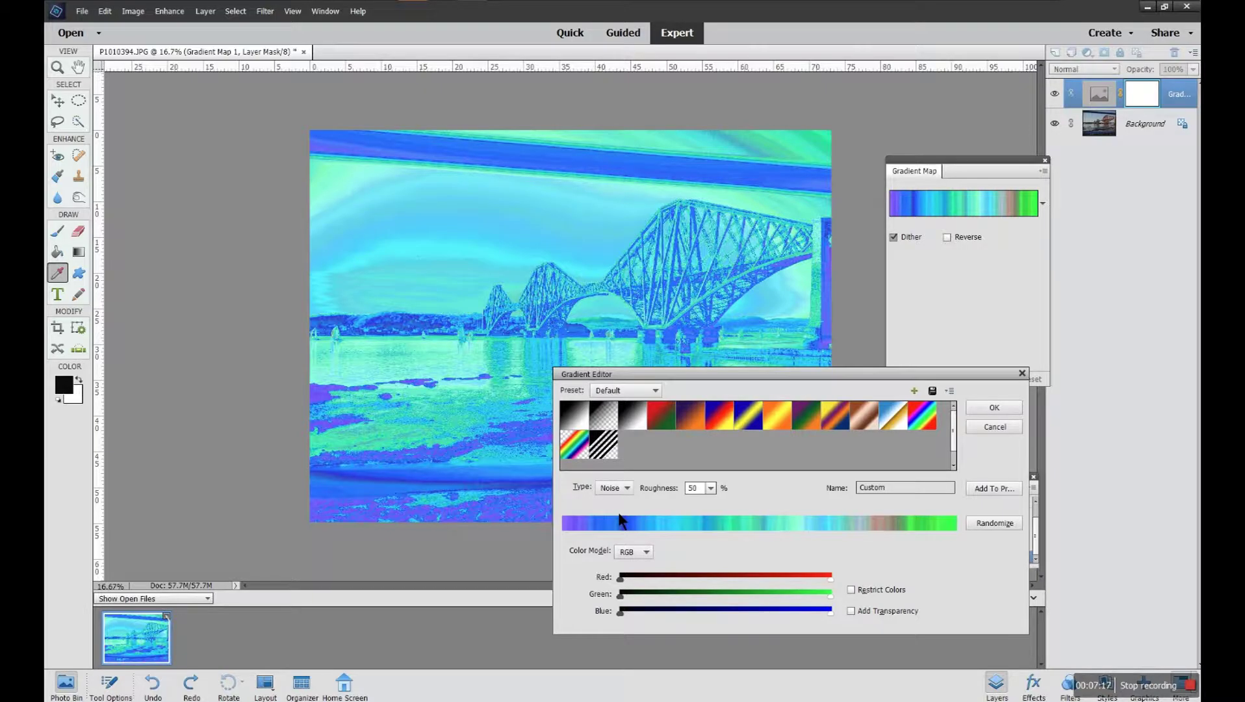
pyautogui.moveTo(718, 379); pyautogui.dragTo(692, 287)
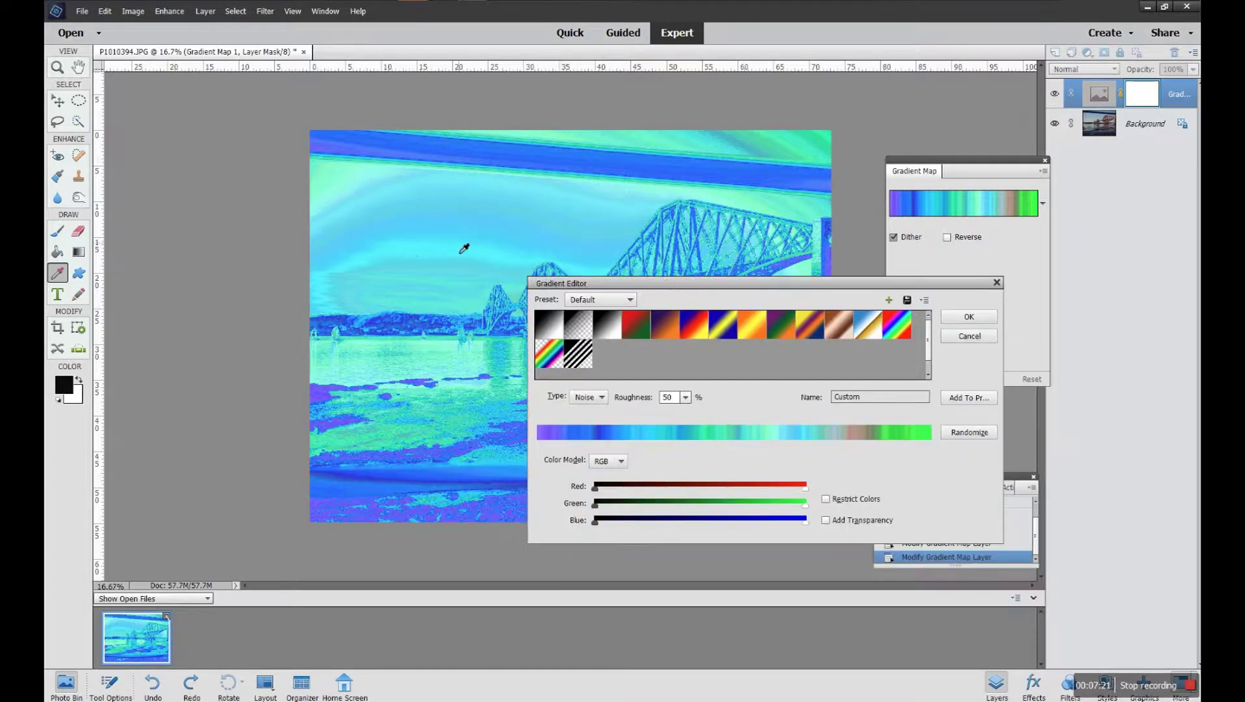
# Try raising the noise gradient's green and blue minimums to about halfway, returning each to its lowest value
pyautogui.moveTo(597, 490); pyautogui.dragTo(700, 510)
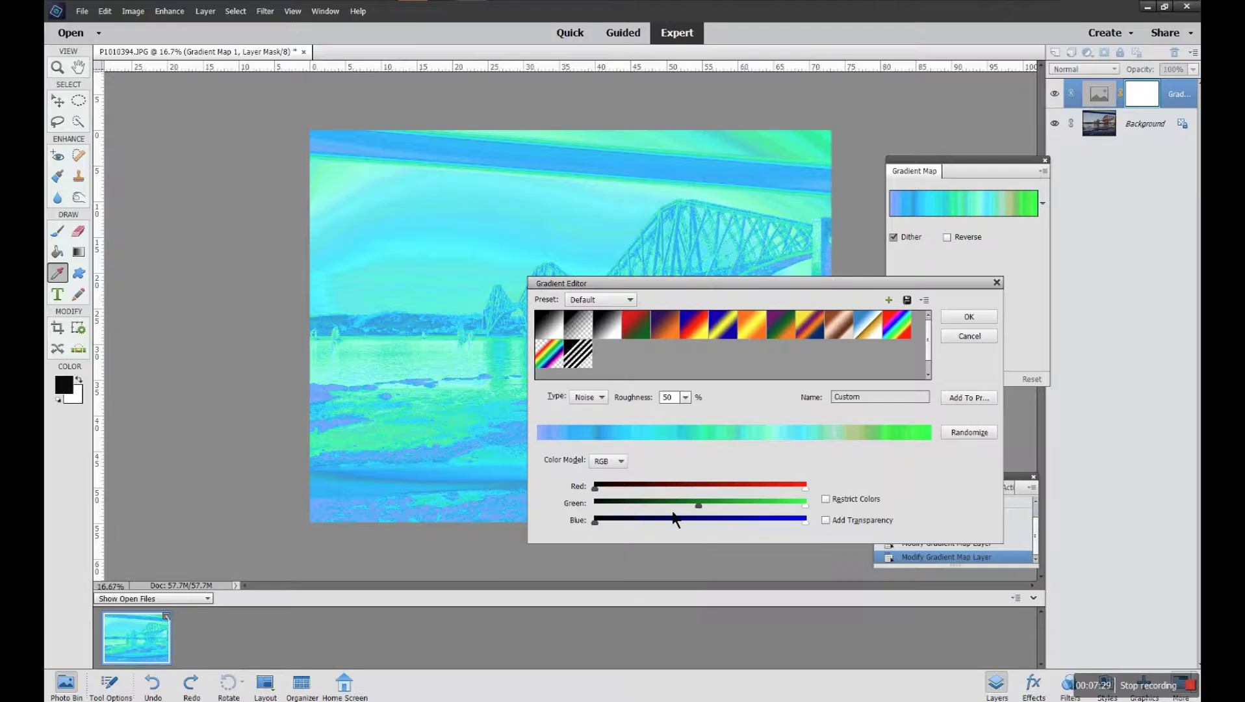
pyautogui.moveTo(698, 506); pyautogui.dragTo(594, 506)
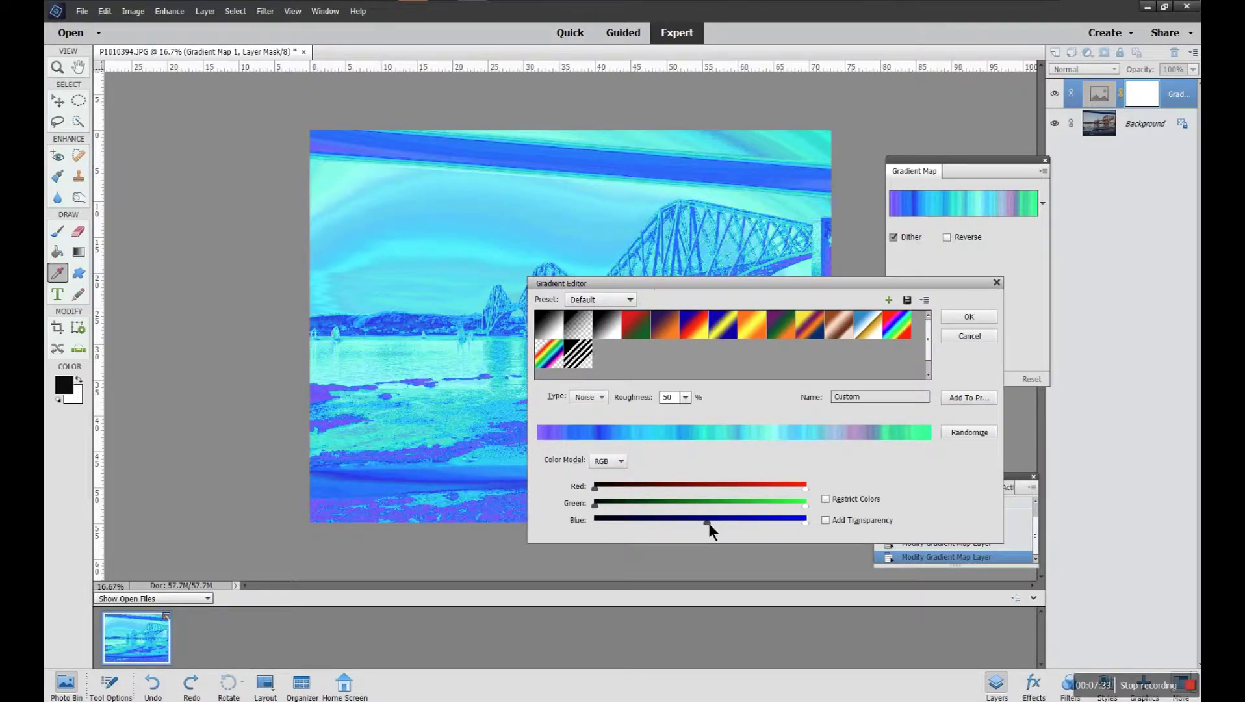
pyautogui.moveTo(708, 522); pyautogui.dragTo(588, 519)
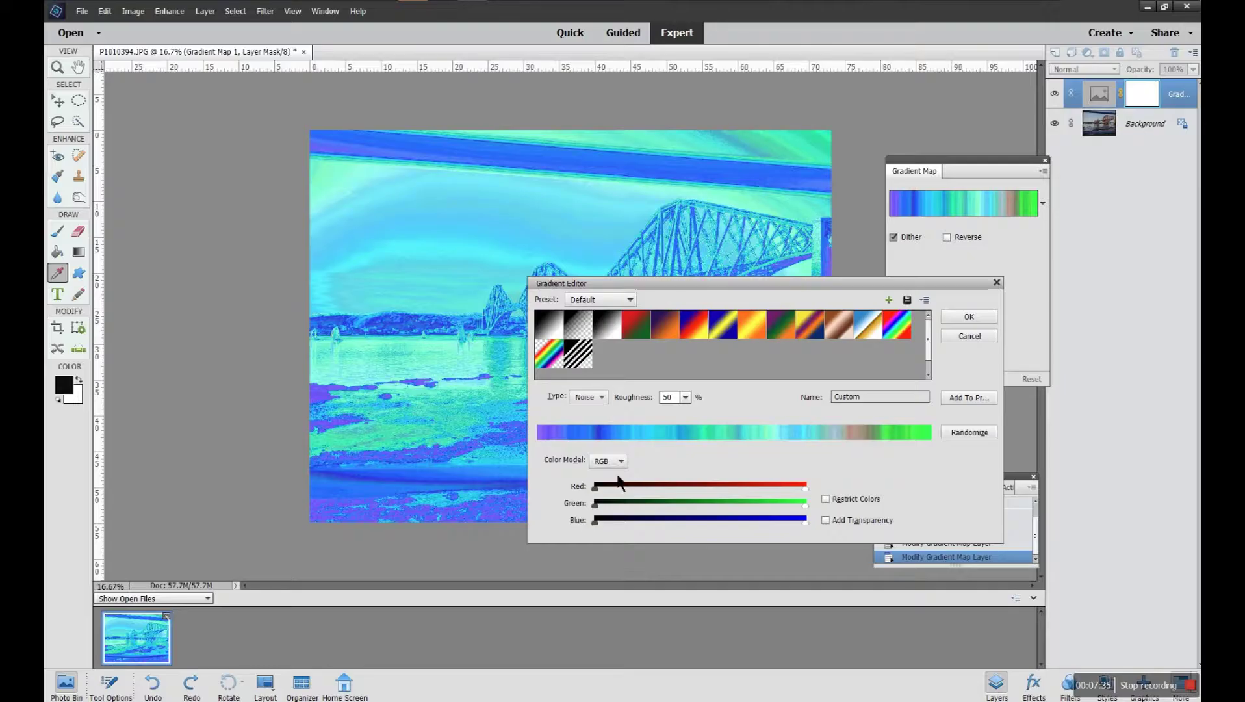
# Toggle Restrict Colors on and off twice for the noise gradient
pyautogui.click(824, 498)
pyautogui.click(825, 499)
pyautogui.click(824, 499)
pyautogui.click(824, 499)
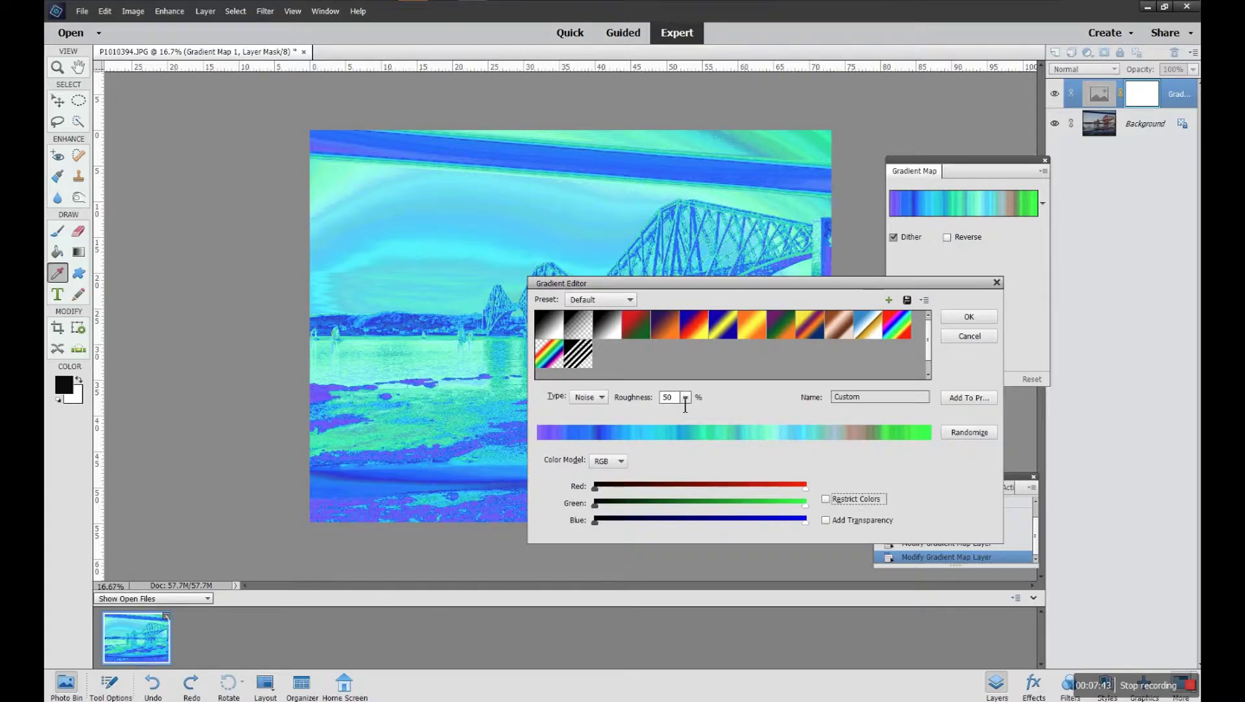
# Raise the noise gradient's roughness to 88% and fine-tune it to 89%, uncovering the photo to compare the effect
pyautogui.click(681, 398)
pyautogui.moveTo(688, 409); pyautogui.dragTo(708, 413)
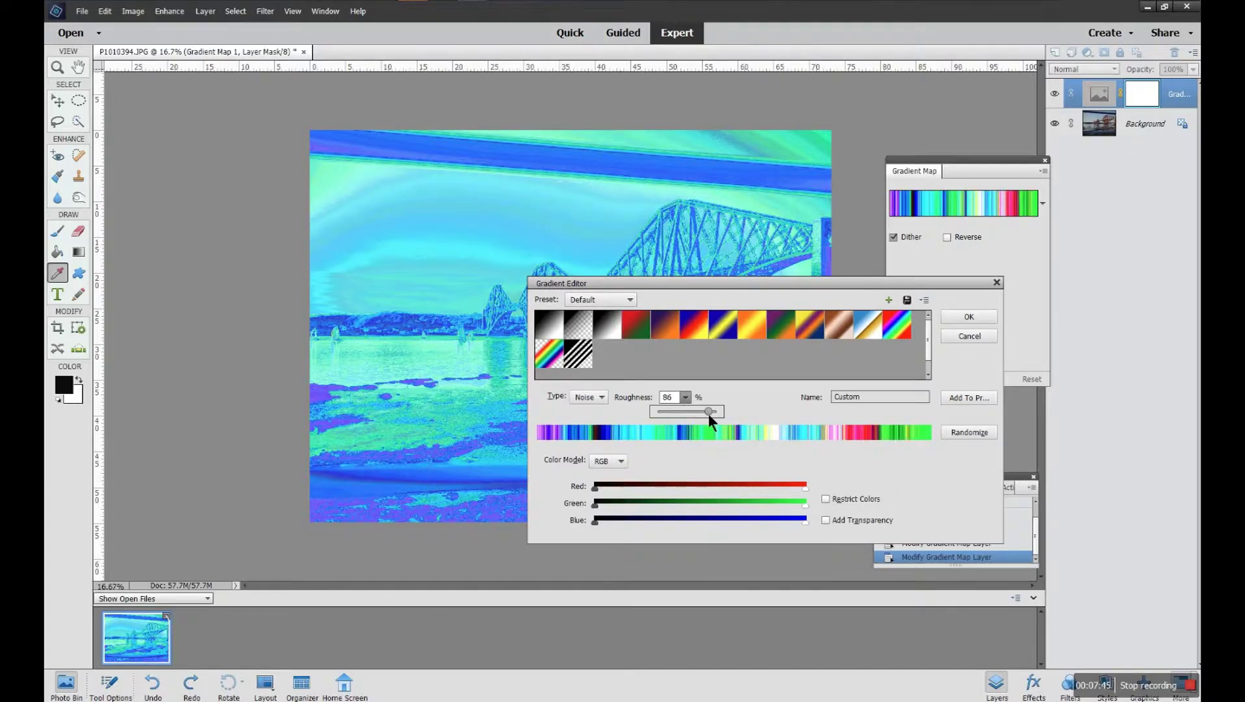
pyautogui.moveTo(726, 286); pyautogui.dragTo(828, 415)
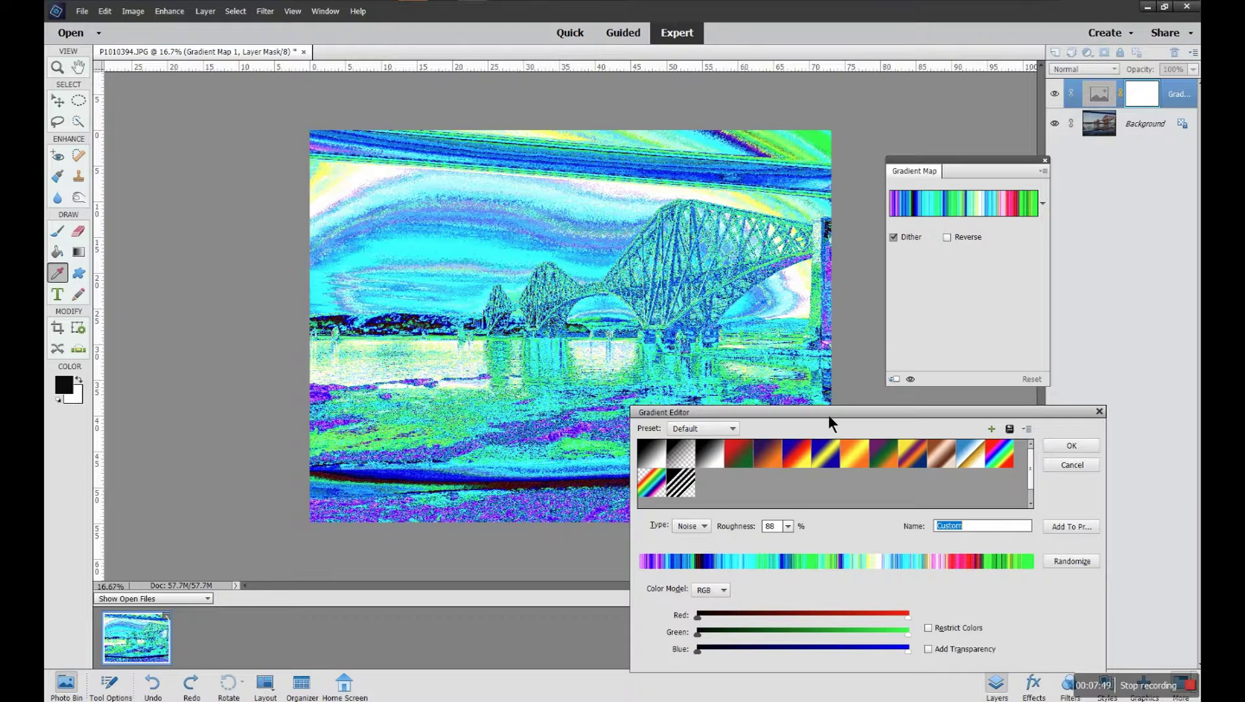
pyautogui.moveTo(828, 415); pyautogui.dragTo(814, 331)
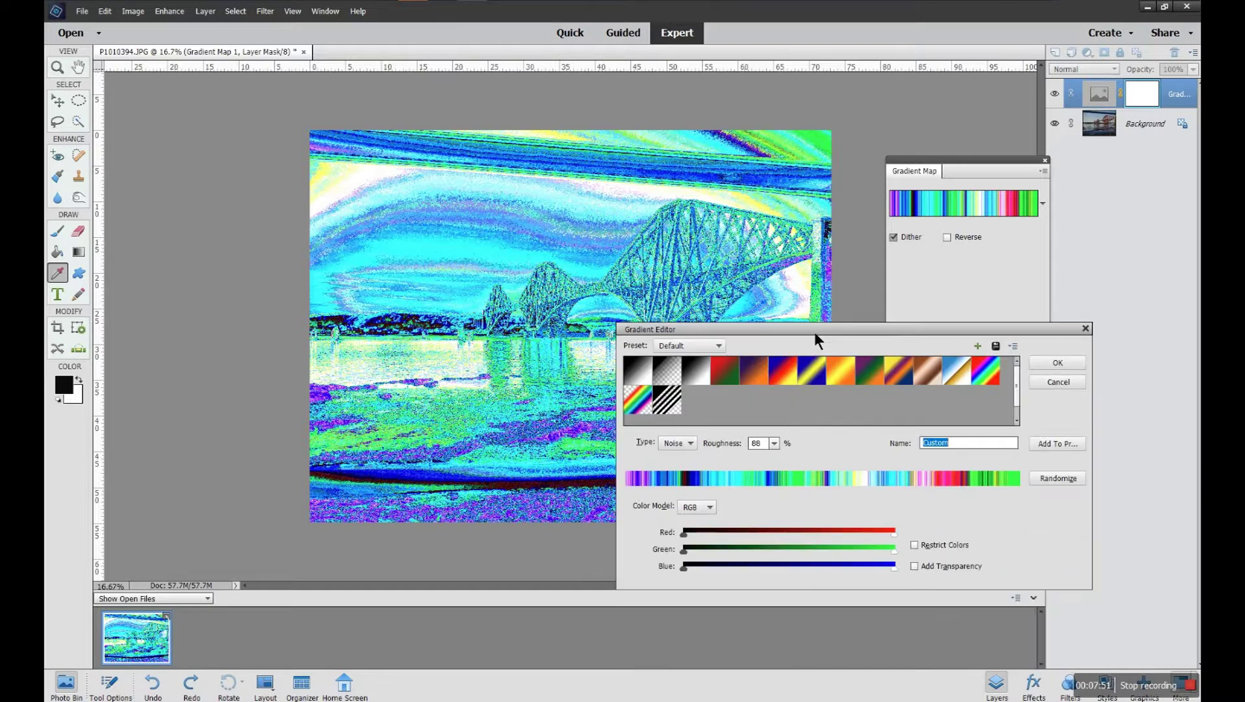
pyautogui.click(773, 445)
pyautogui.moveTo(776, 456)
pyautogui.mouseDown()
pyautogui.moveTo(738, 457)
pyautogui.moveTo(775, 456)
pyautogui.mouseUp()
pyautogui.moveTo(834, 331); pyautogui.dragTo(833, 495)
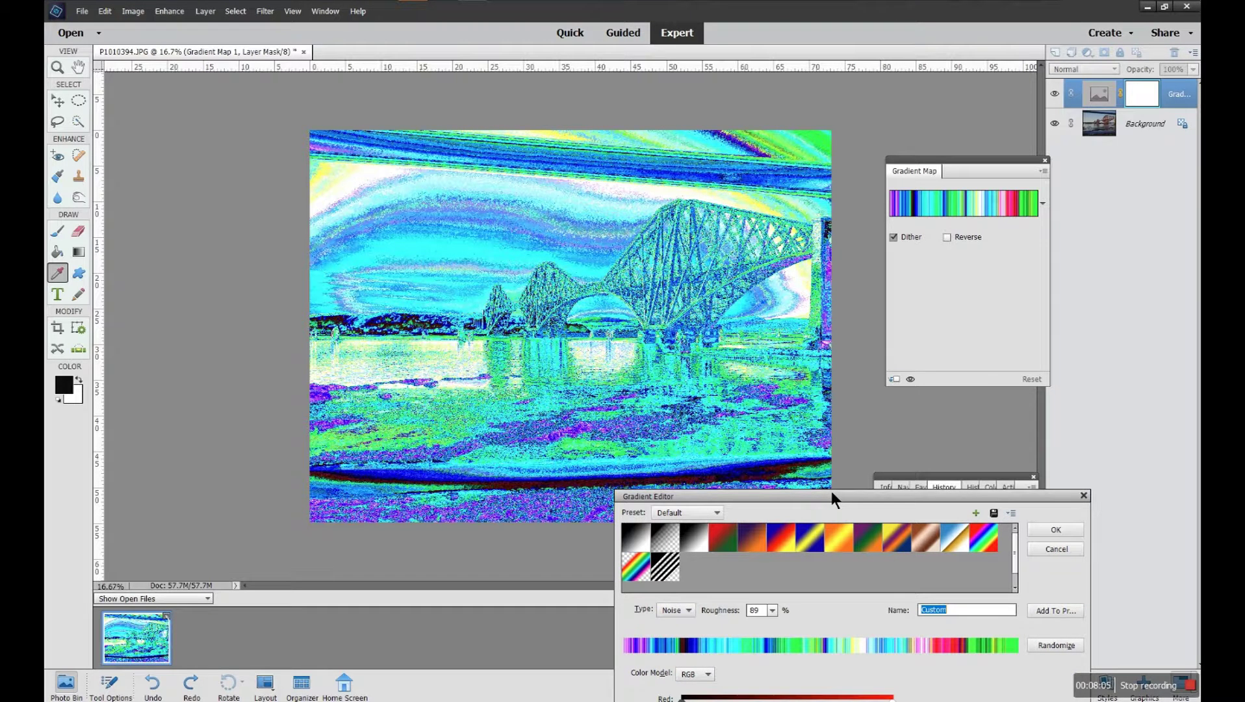
pyautogui.moveTo(832, 492); pyautogui.dragTo(757, 289)
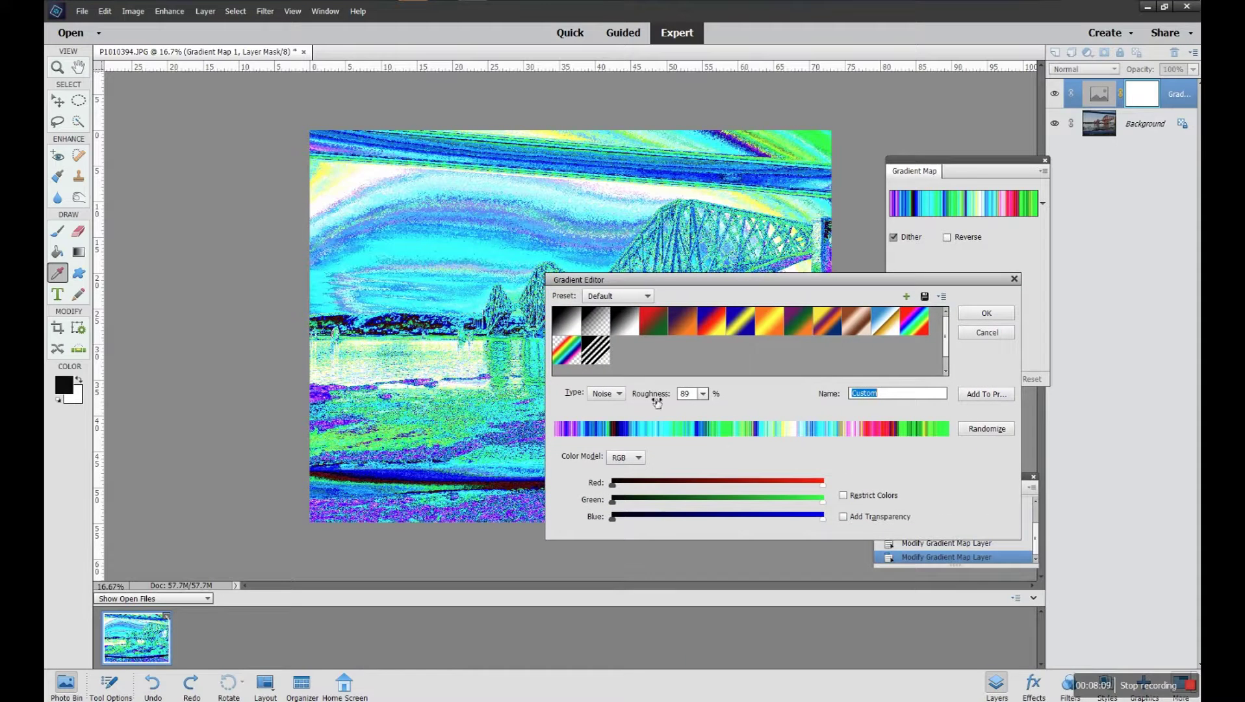
# Set the gradient type back to Solid and apply the Black, White gradient from the Default presets
pyautogui.click(618, 393)
pyautogui.click(613, 407)
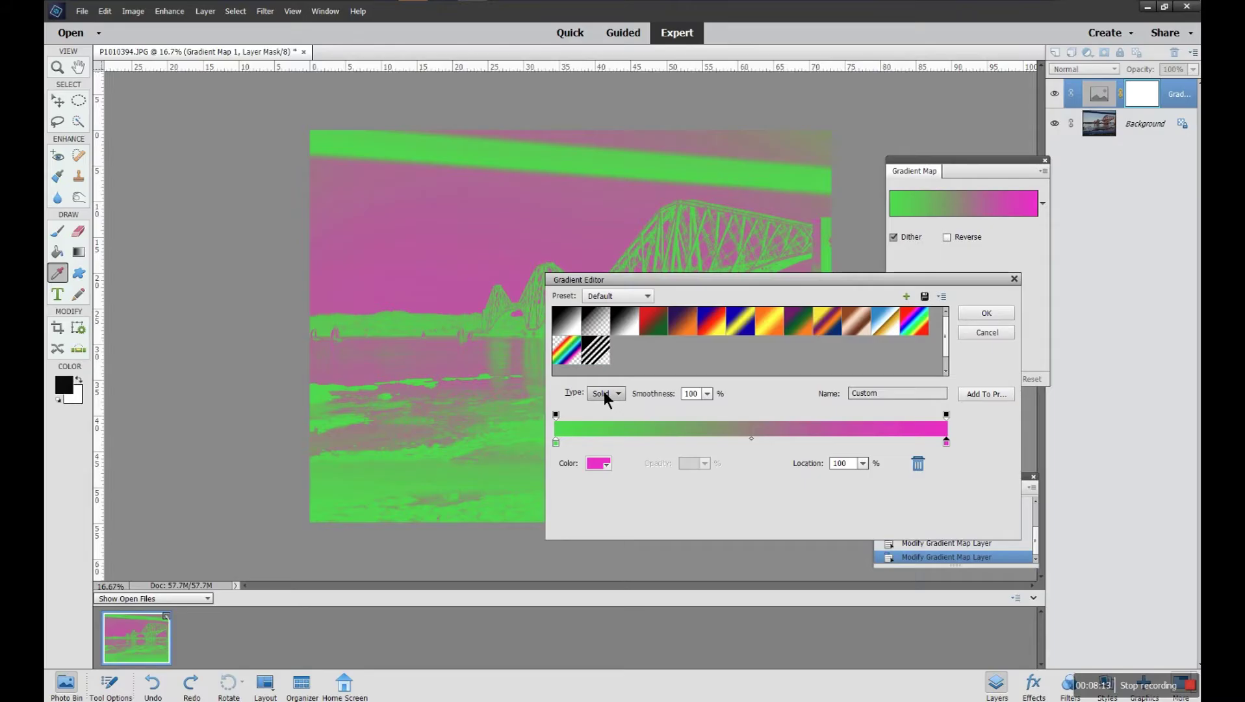
pyautogui.click(567, 323)
pyautogui.moveTo(635, 280); pyautogui.dragTo(621, 305)
pyautogui.click(623, 348)
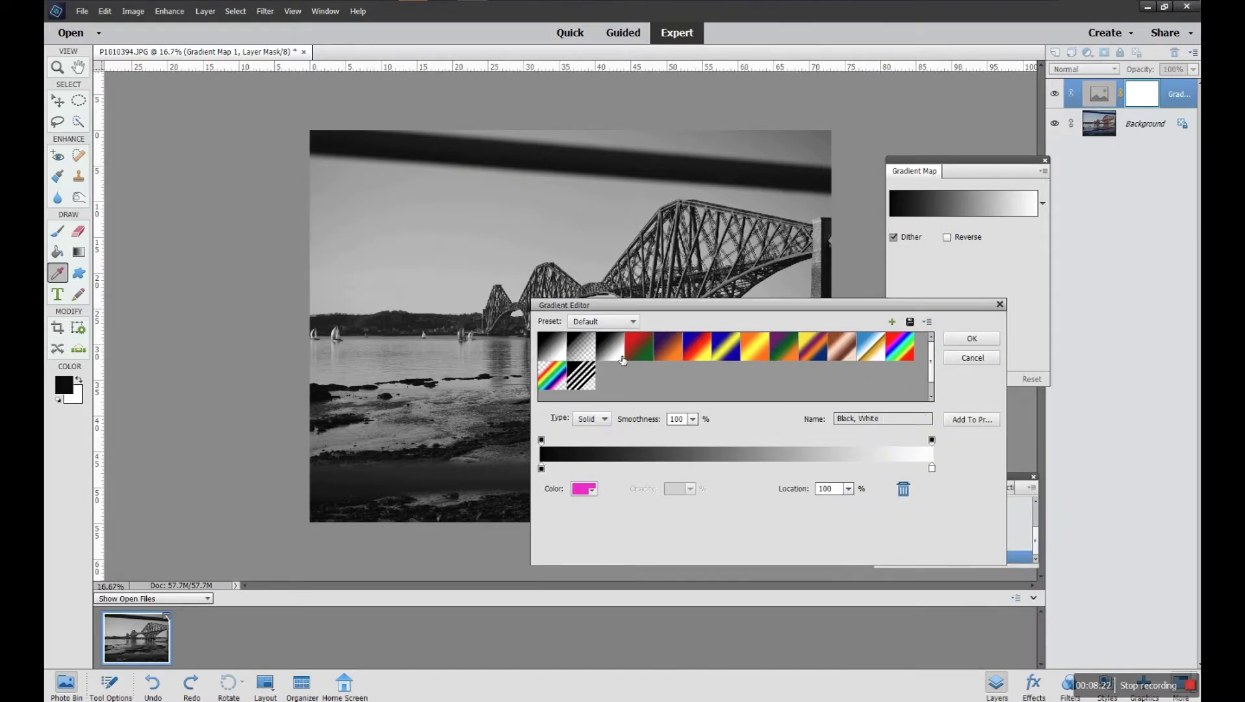